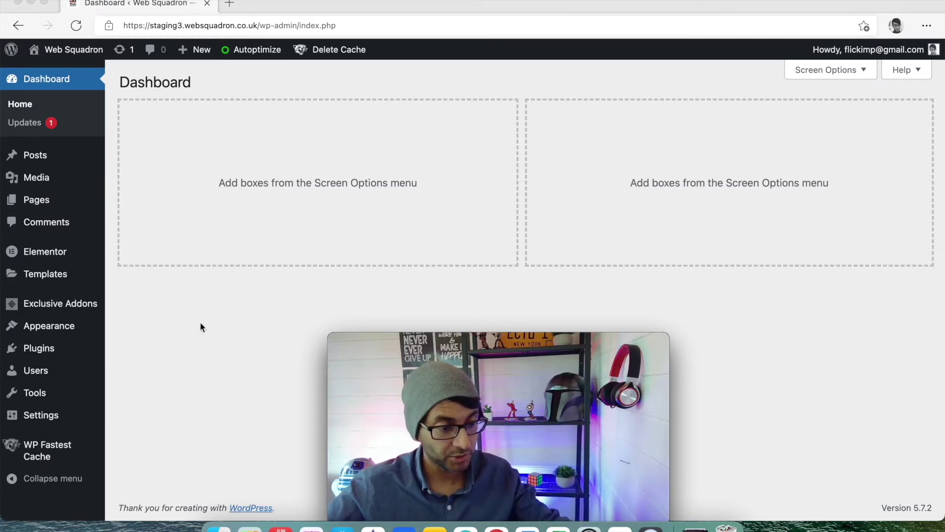
Create a new Popup template named 'Popupone' from Saved Templates
mouse_move(47, 275)
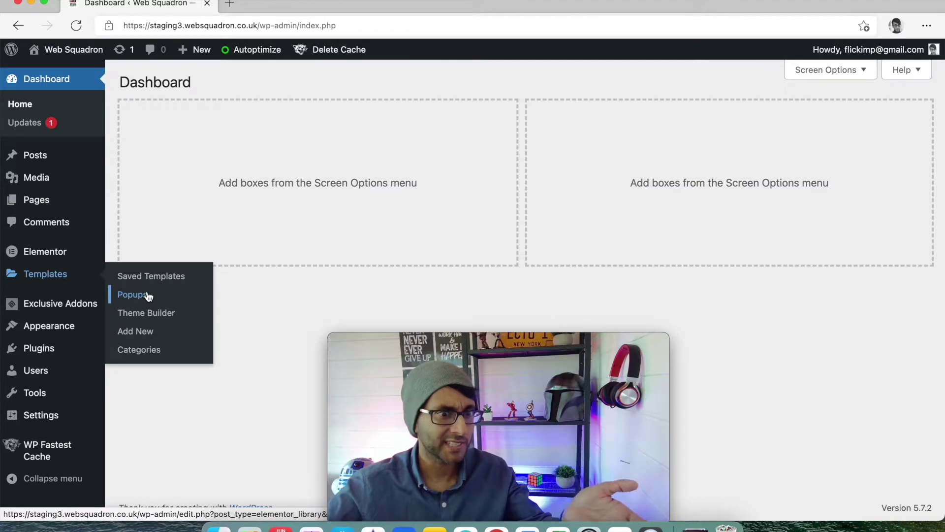
left_click(164, 282)
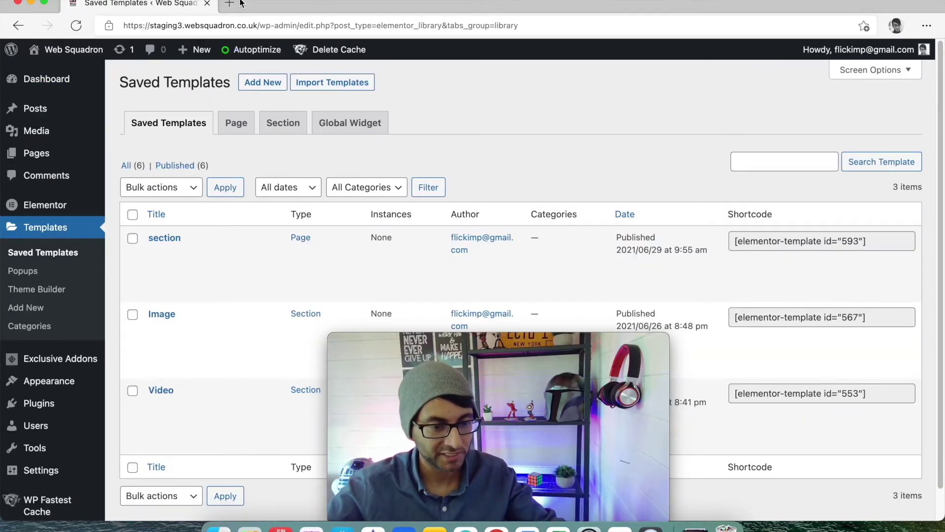
left_click(252, 85)
left_click_drag(545, 348, 234, 270)
left_click(571, 279)
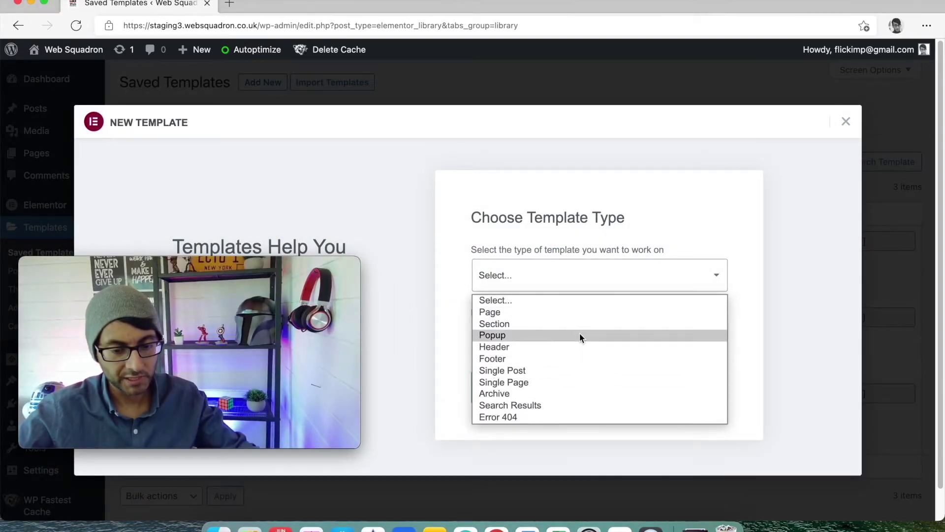
left_click(580, 334)
left_click(607, 340)
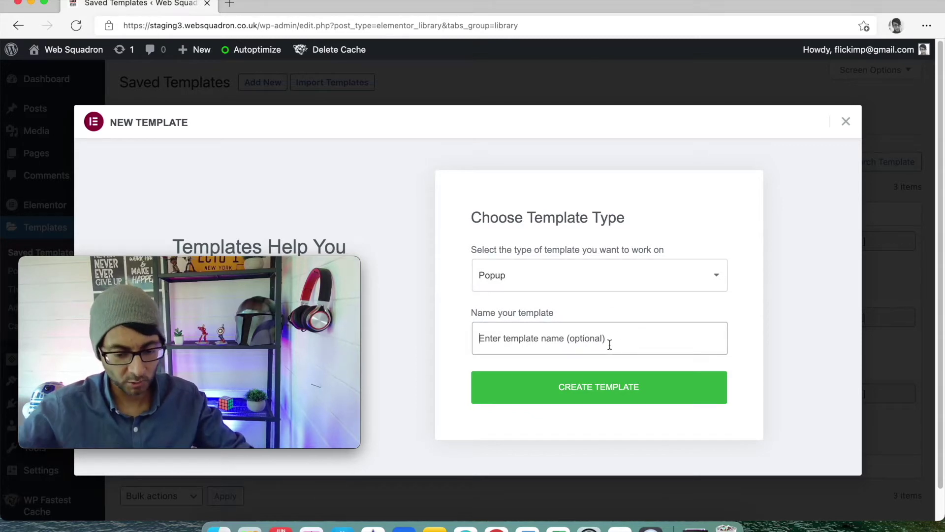
type("Popupone")
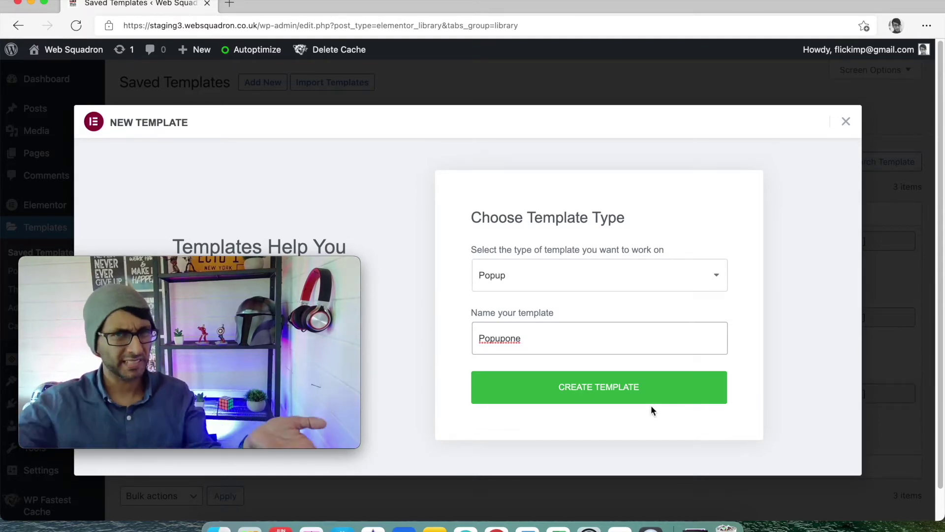
left_click(630, 393)
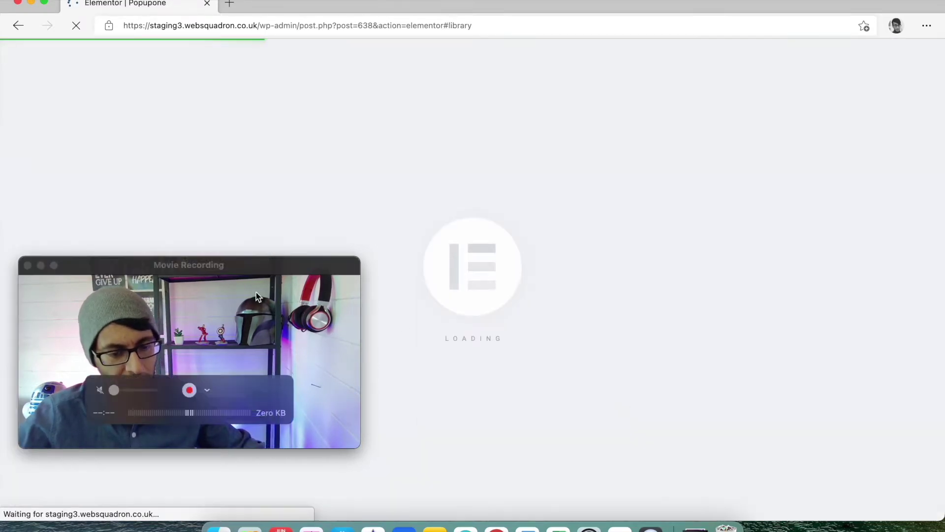
Find the 'This Sale Is Crazy' countdown template in the Popups library and insert it
left_click_drag(274, 270, 908, 363)
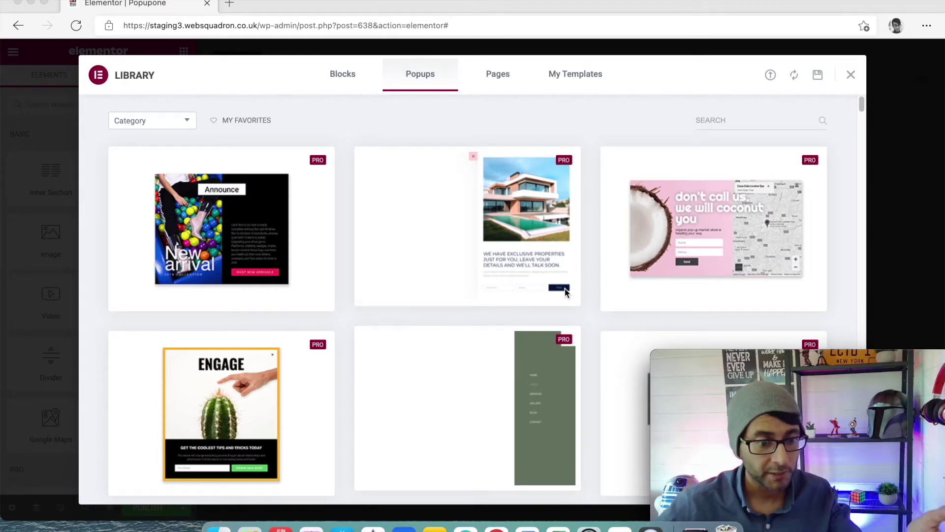
scroll(511, 361, "down", 10)
scroll(546, 291, "down", 10)
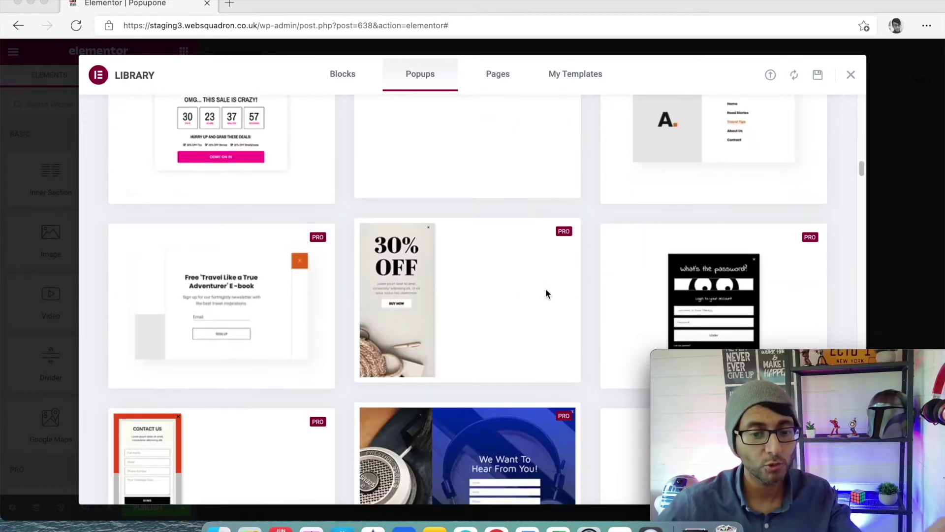
scroll(545, 291, "down", 4)
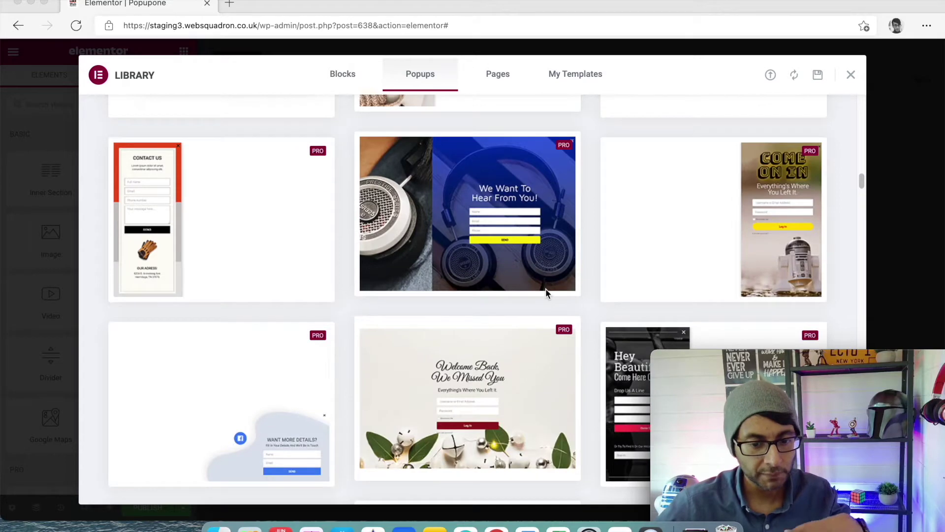
scroll(547, 293, "up", 3)
scroll(717, 171, "up", 10)
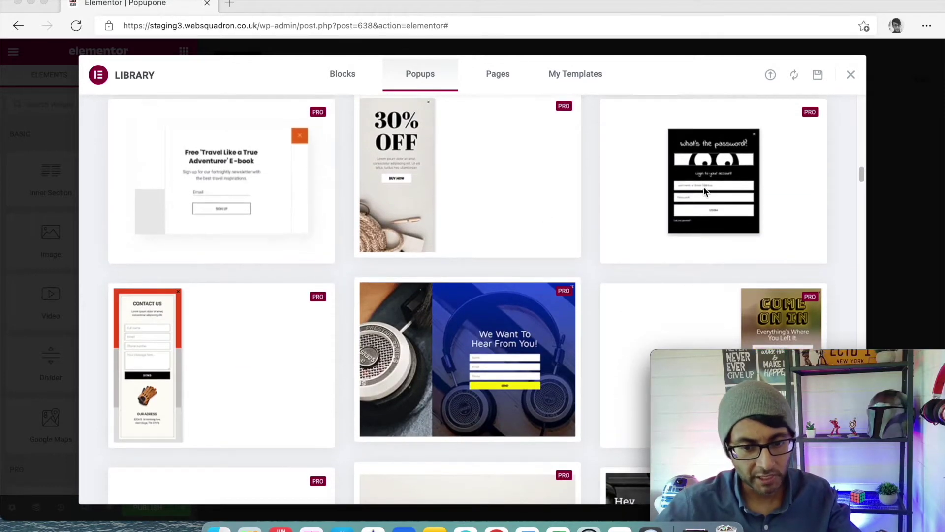
scroll(605, 238, "down", 5)
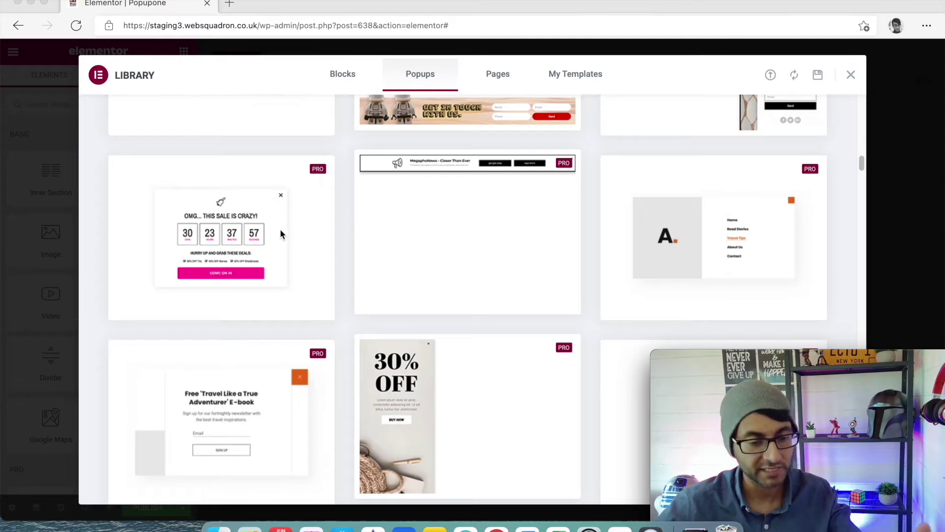
mouse_move(250, 291)
left_click(143, 311)
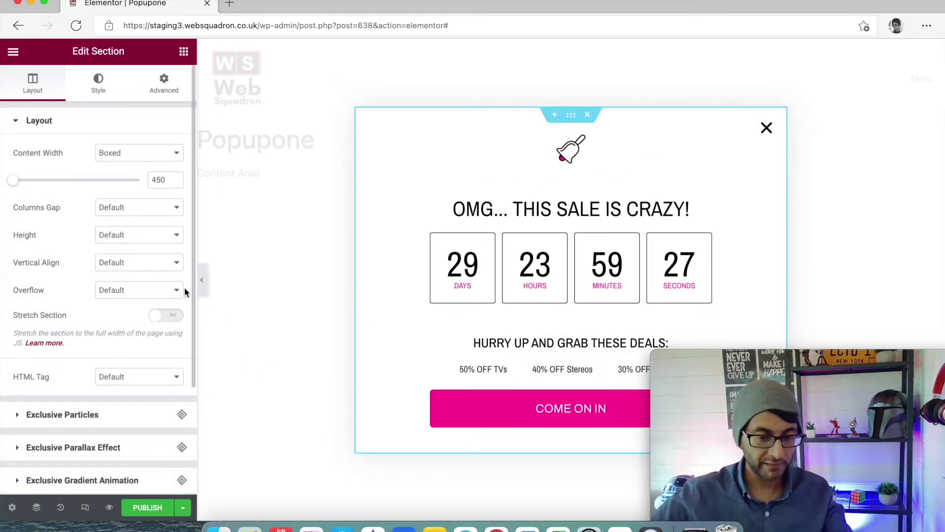
Give the COME ON IN button the Primary global colour, then select the bell image
left_click_drag(865, 361, 943, 248)
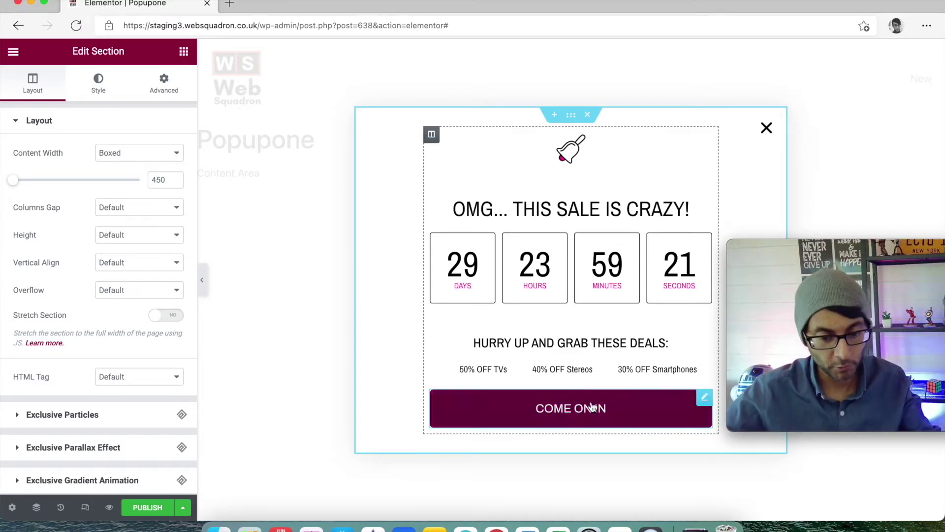
left_click(702, 401)
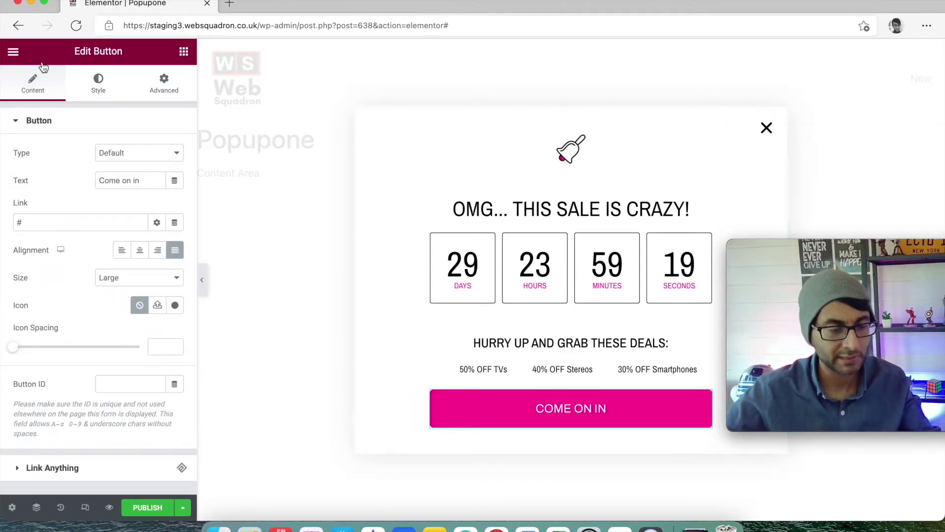
left_click(103, 88)
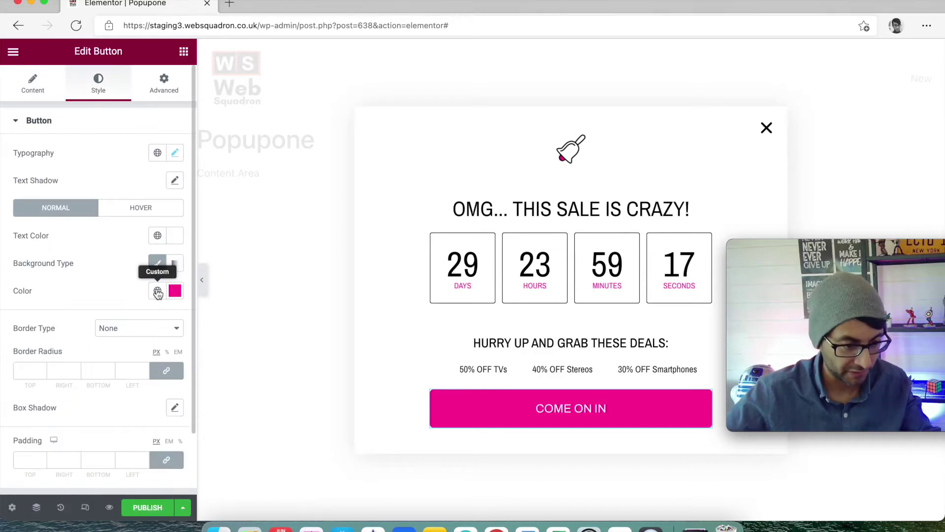
left_click(158, 290)
left_click(45, 351)
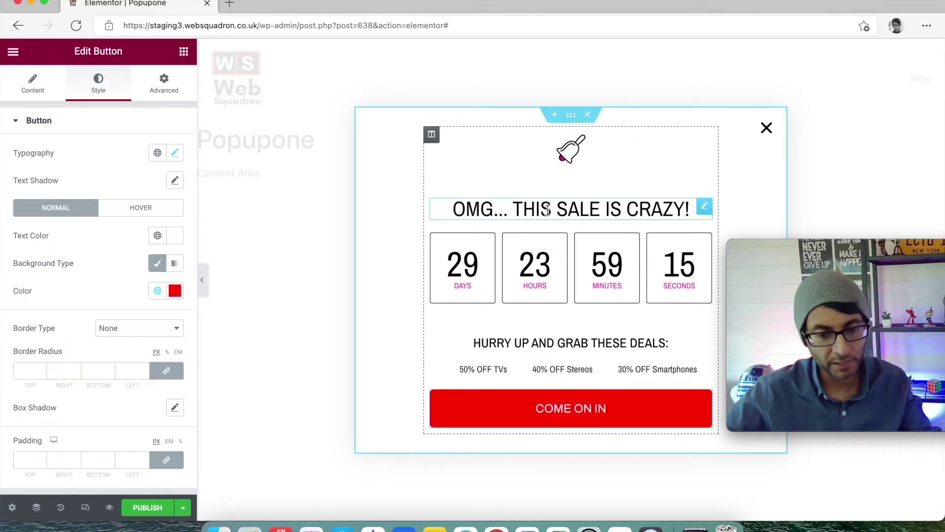
left_click(705, 140)
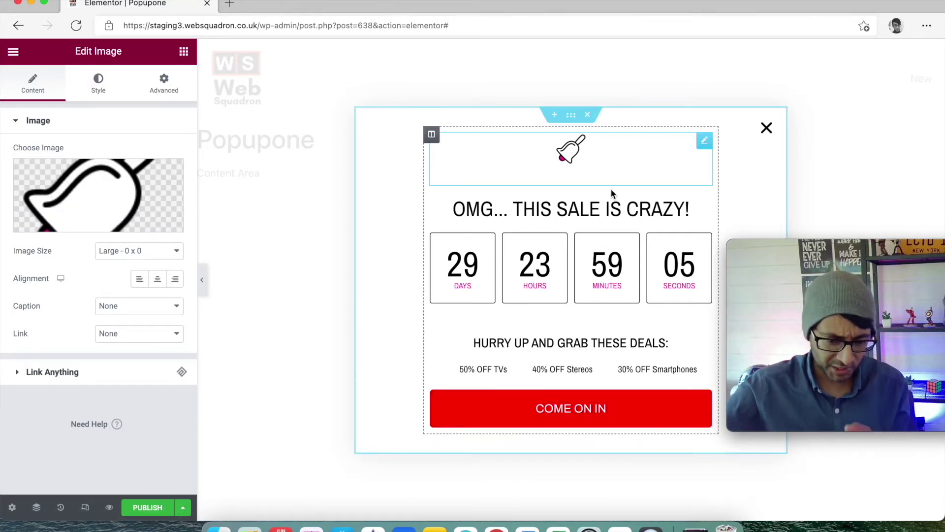
left_click(184, 52)
Add a Form below the deals list, delete the COME ON IN button, and remove Name and Message fields
type("form")
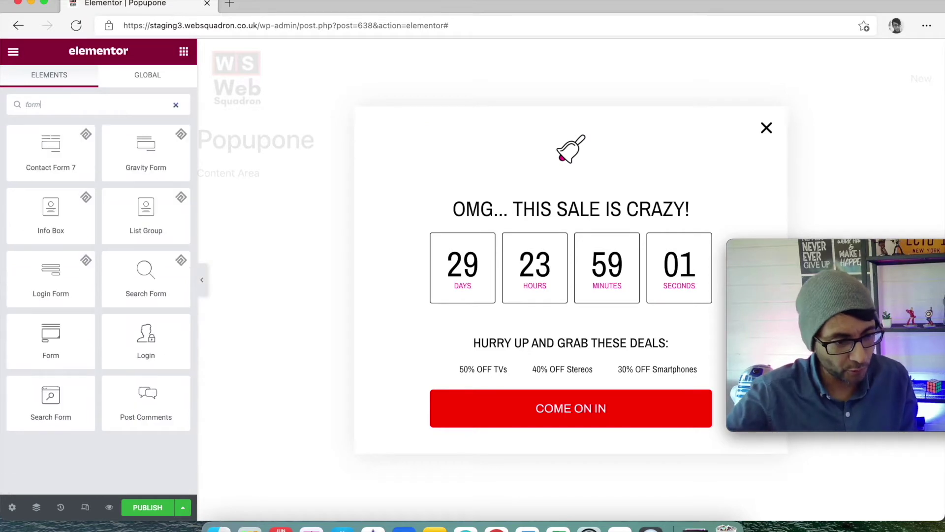
left_click_drag(50, 339, 625, 375)
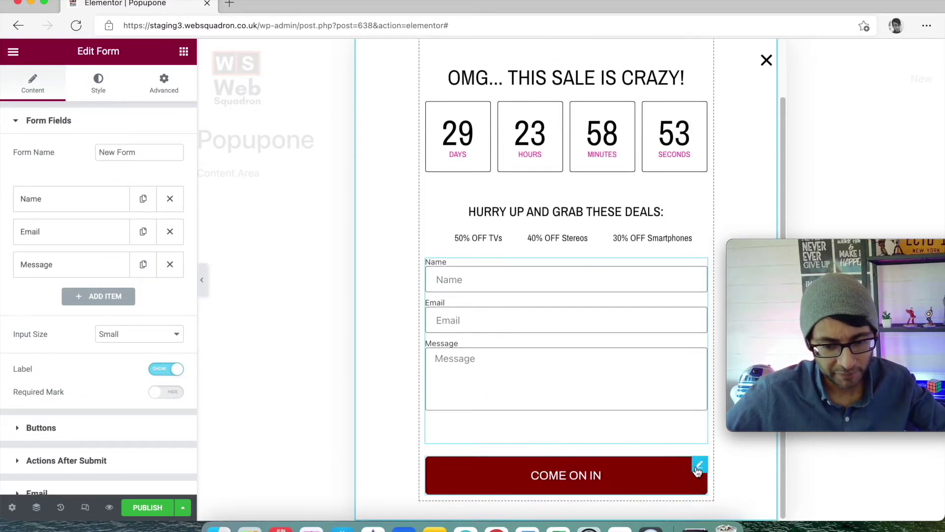
right_click(699, 460)
left_click(734, 469)
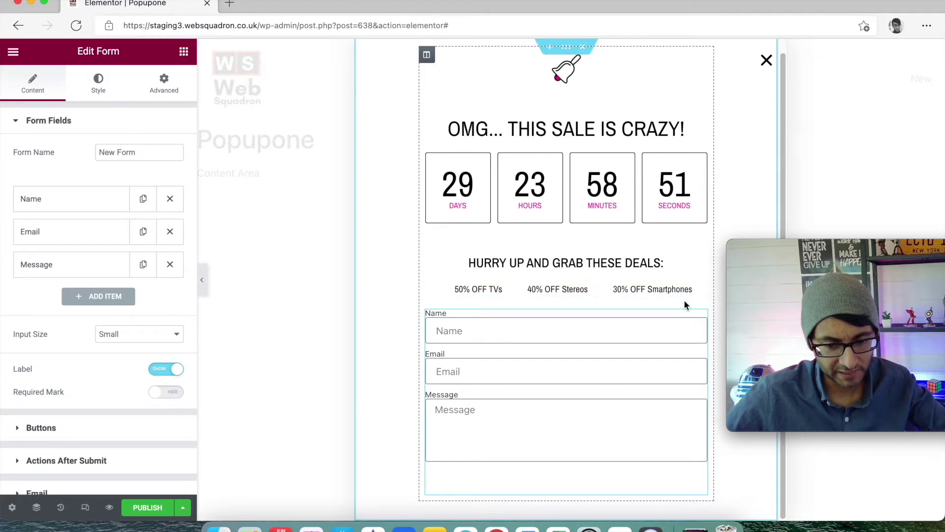
left_click(170, 199)
left_click(170, 231)
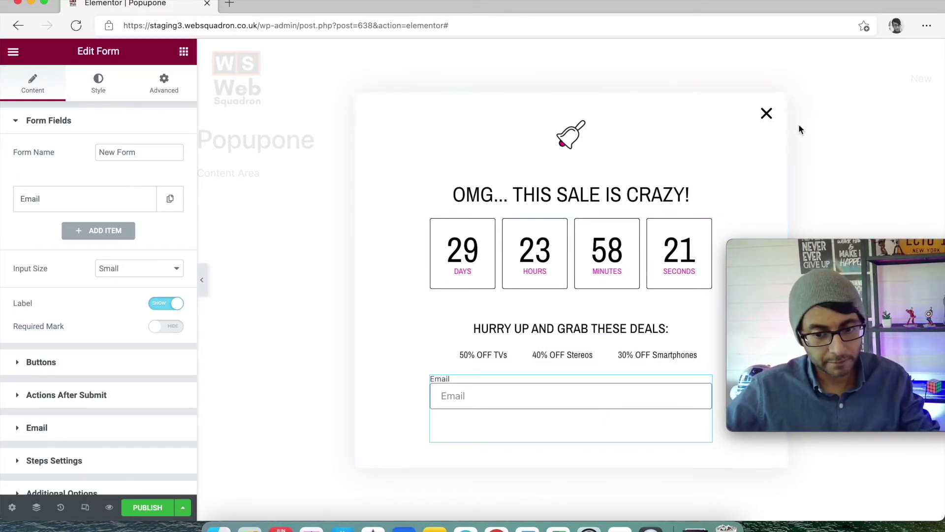
Review the bell image's Style and Advanced settings, then open the popup's Settings panel
left_click(690, 119)
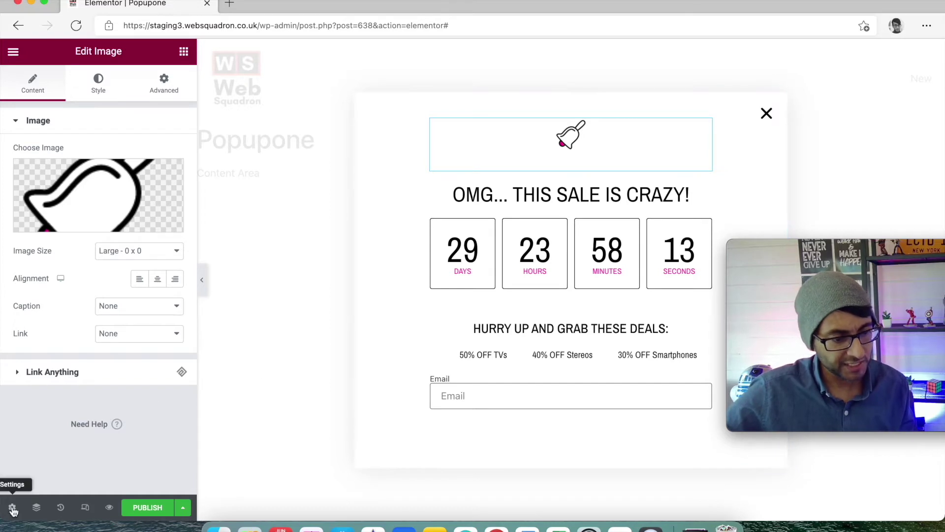
left_click(103, 93)
left_click(154, 93)
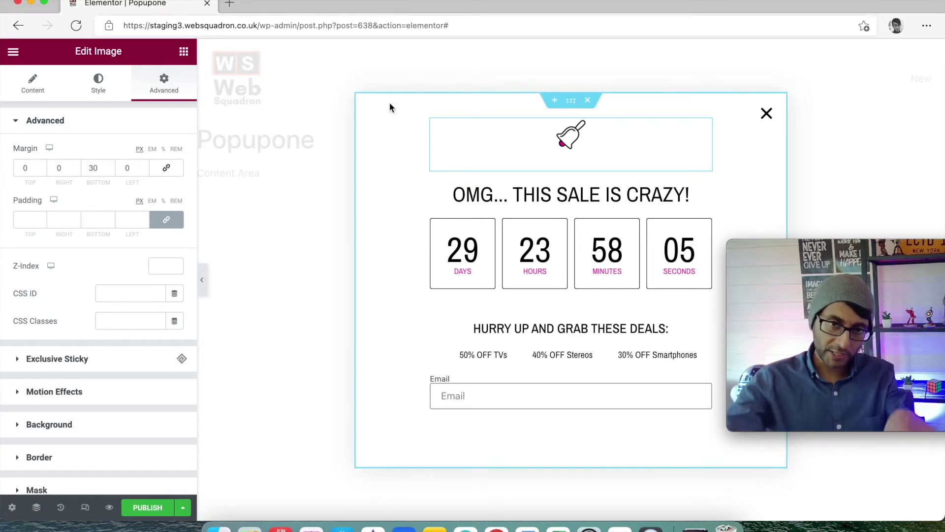
left_click(11, 510)
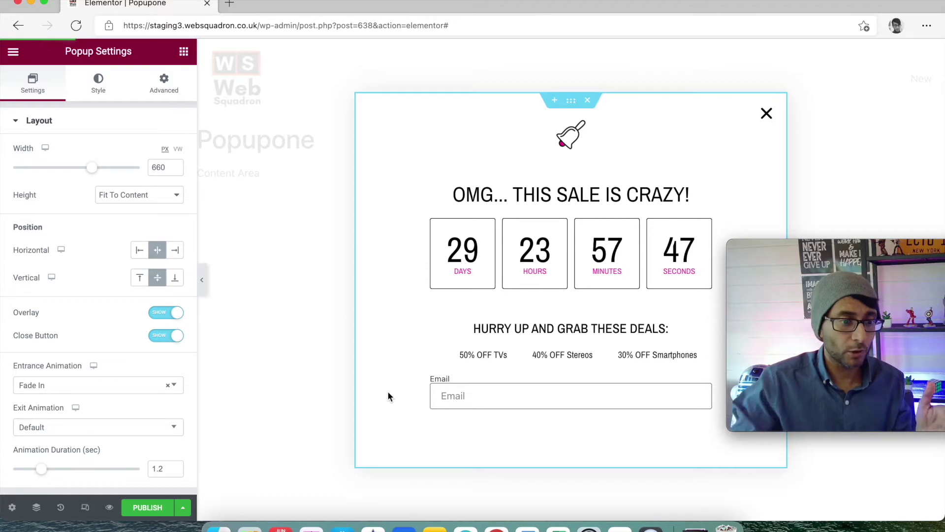
Narrow the popup to 581 px, toggle the Close Button, and set the exit animation to None
left_click_drag(97, 173, 85, 170)
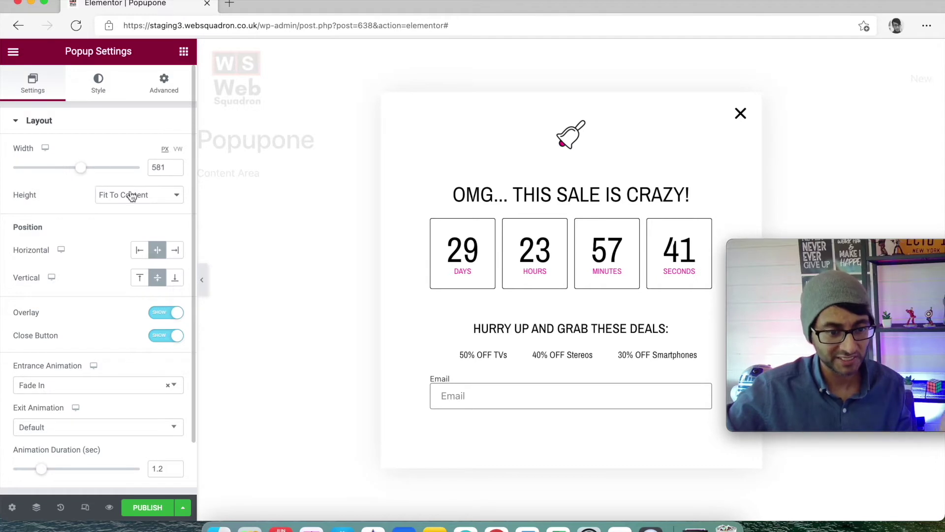
scroll(138, 345, "down", 1)
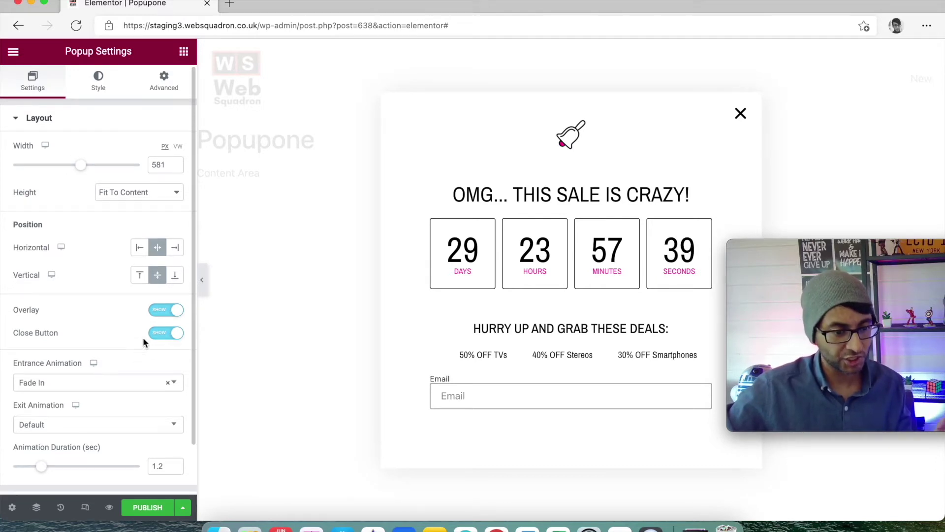
left_click(162, 335)
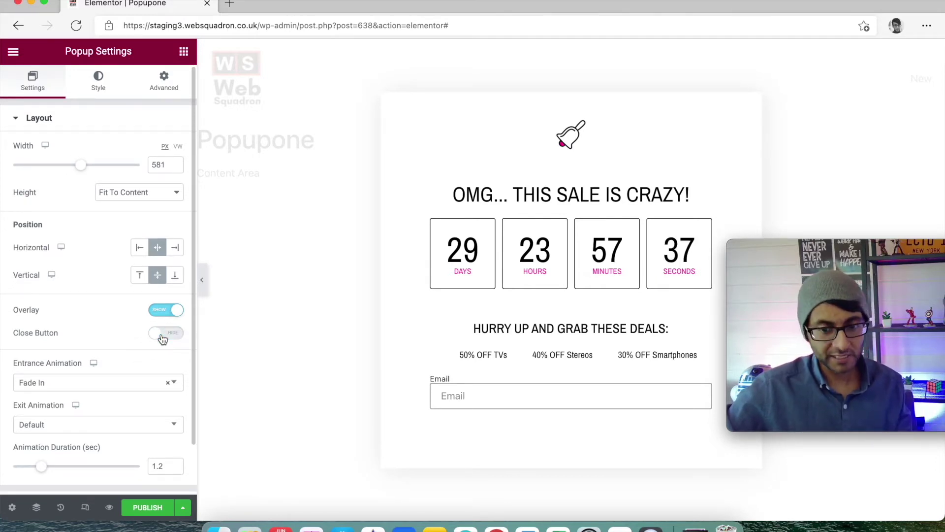
scroll(153, 361, "down", 3)
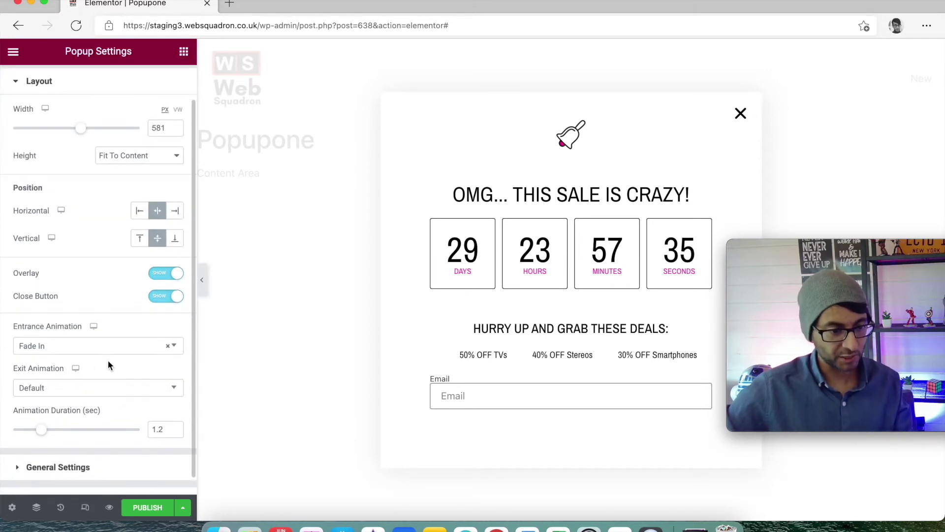
left_click(123, 373)
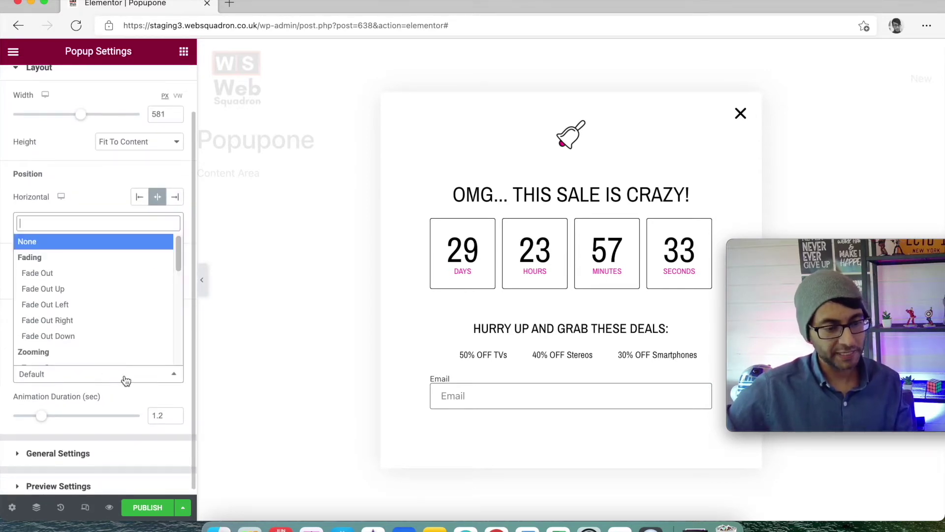
left_click(111, 242)
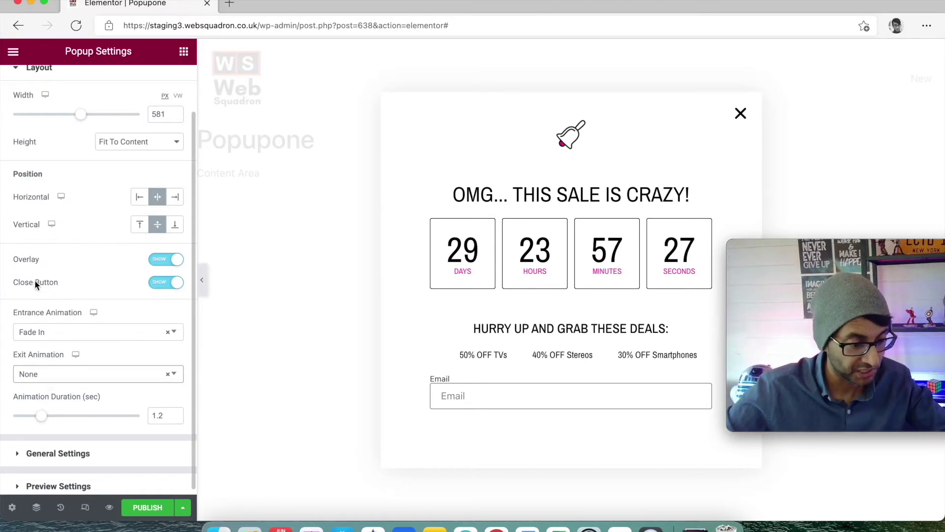
Check the popup's General title 'Popupone', then return to the Layout settings
scroll(89, 422, "down", 1)
left_click(56, 449)
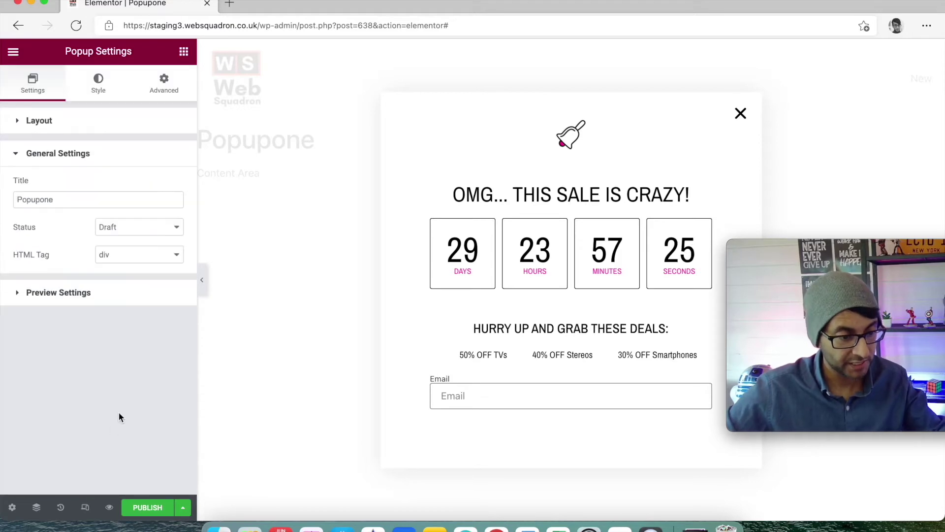
left_click(105, 203)
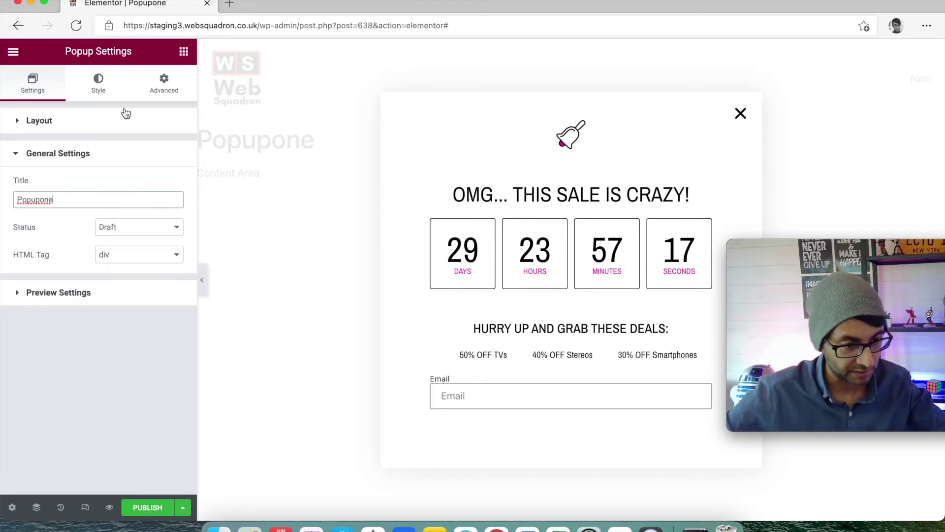
left_click(43, 129)
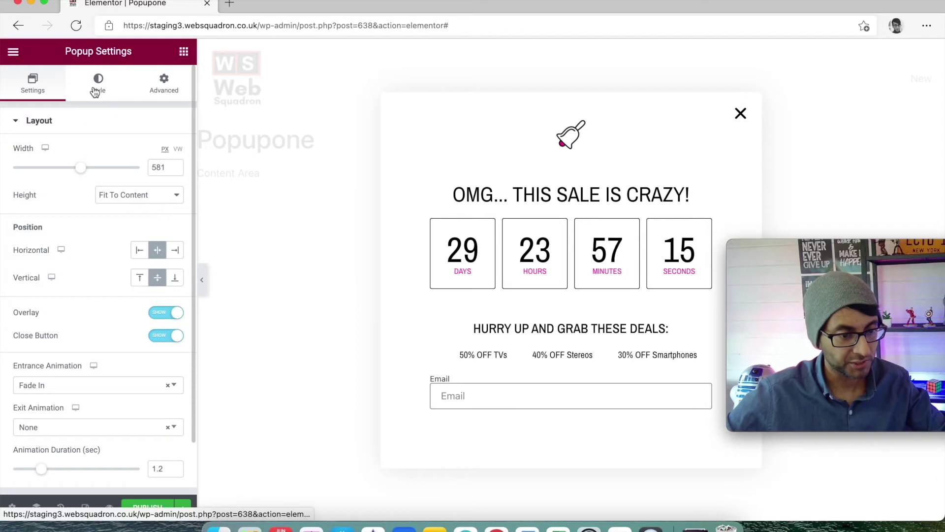
left_click(96, 88)
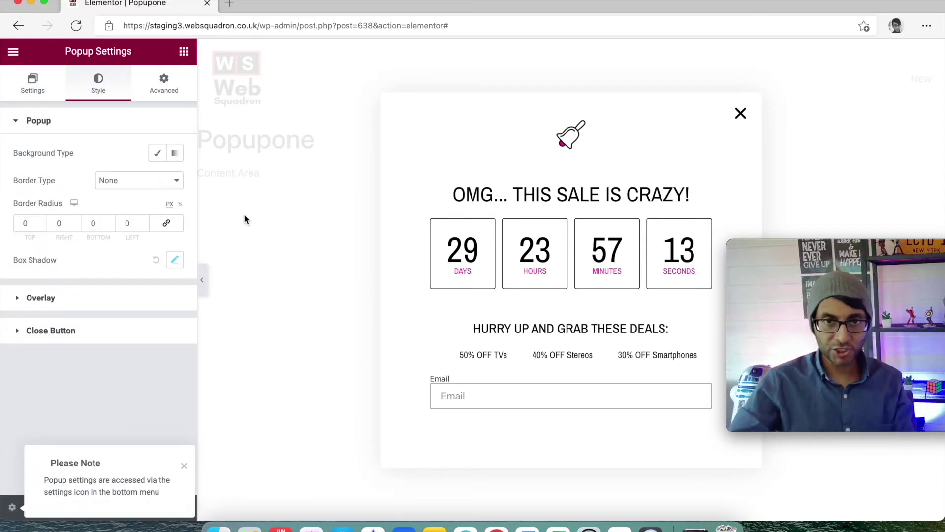
Set the overlay colour to the Secondary grey and lower its alpha to #54595FAB
left_click(59, 335)
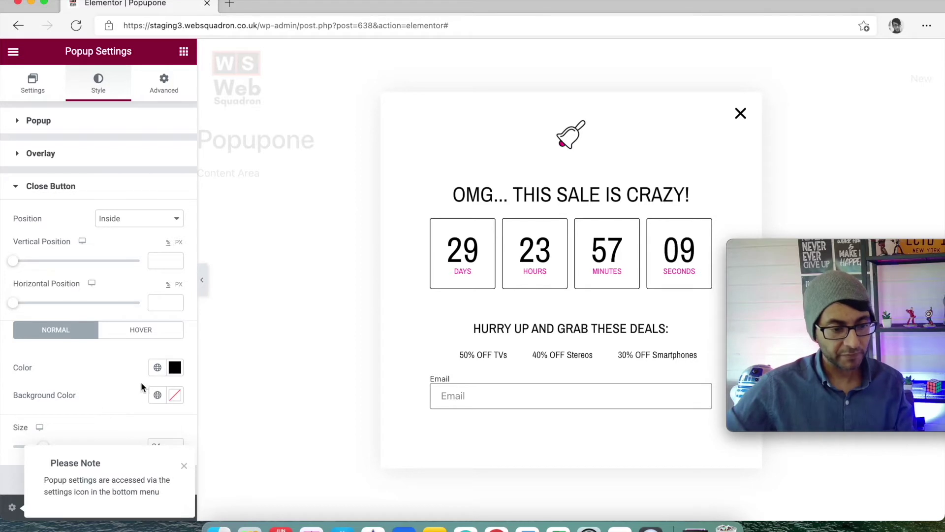
left_click(182, 466)
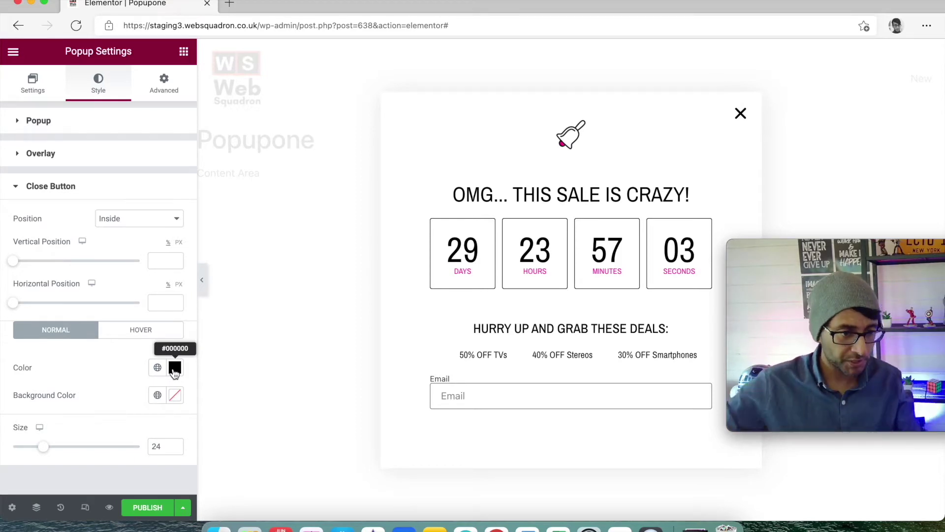
left_click(71, 152)
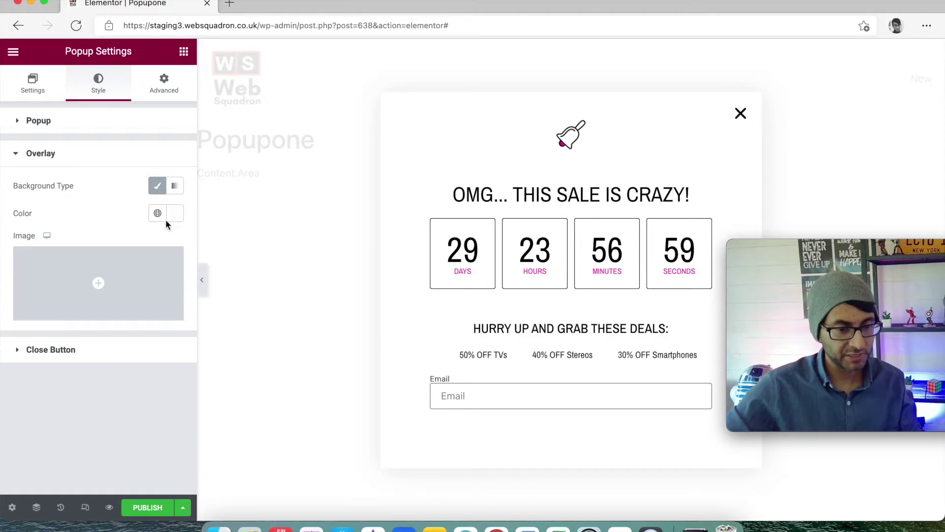
left_click(159, 215)
left_click(93, 275)
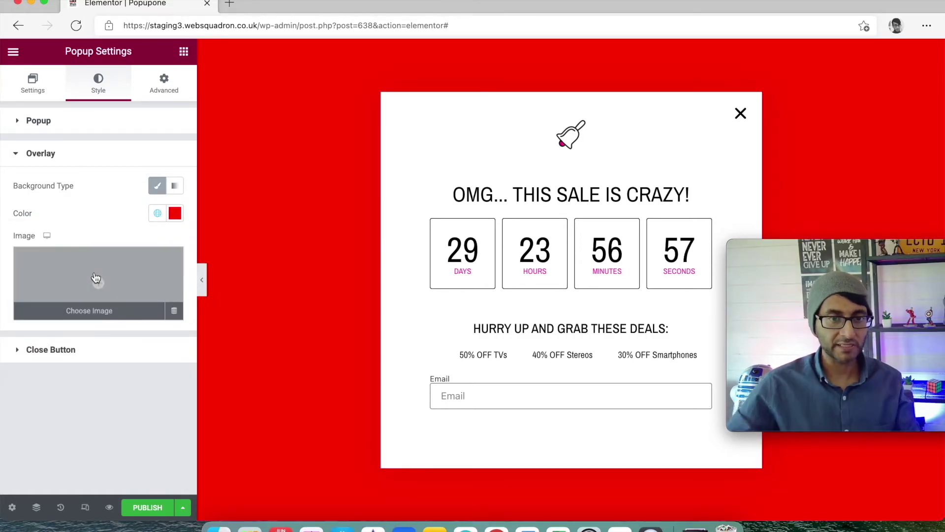
left_click(158, 212)
left_click(88, 296)
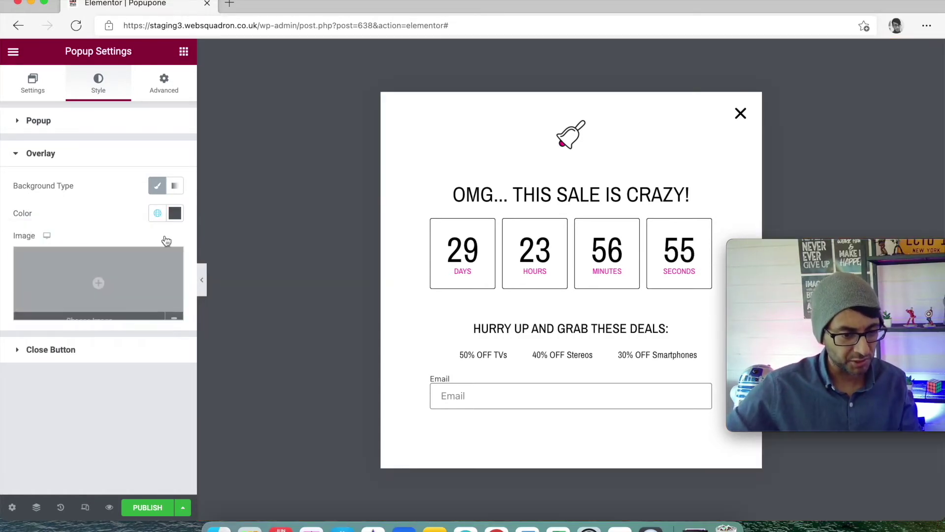
left_click(175, 214)
left_click_drag(172, 396, 127, 394)
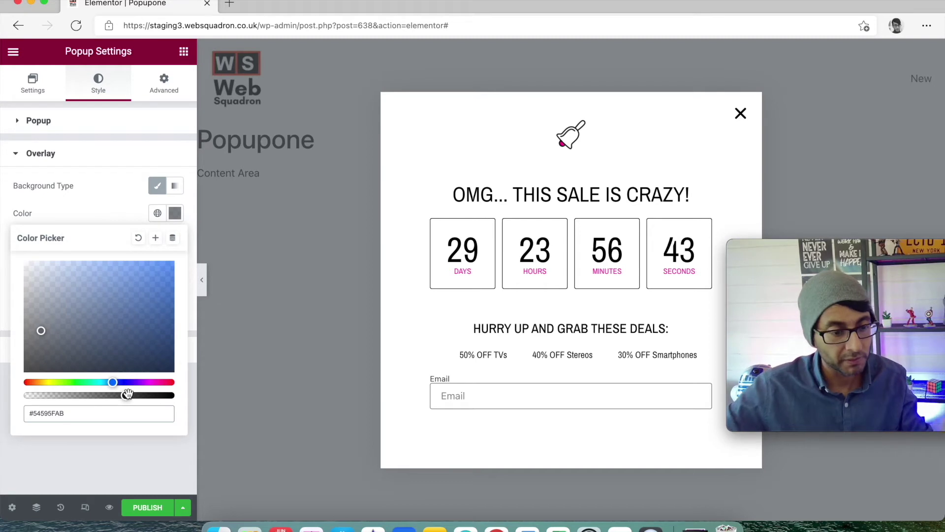
left_click(125, 215)
left_click(101, 123)
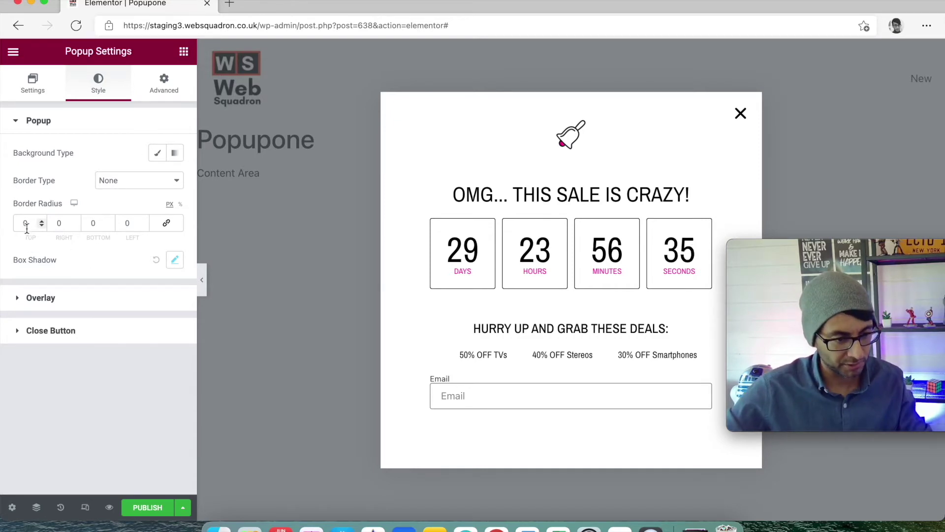
Link the corner values and set the popup's Border Radius to 50 on all corners
left_click(166, 223)
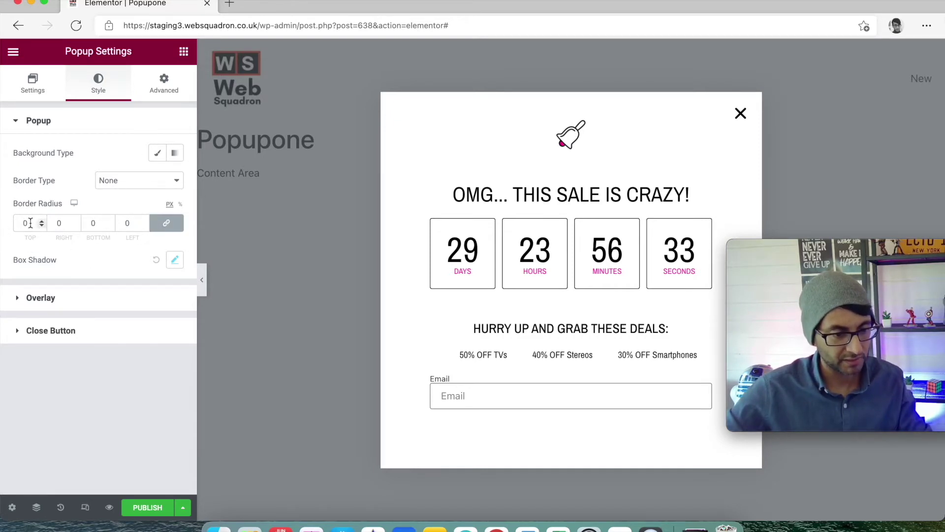
type("50")
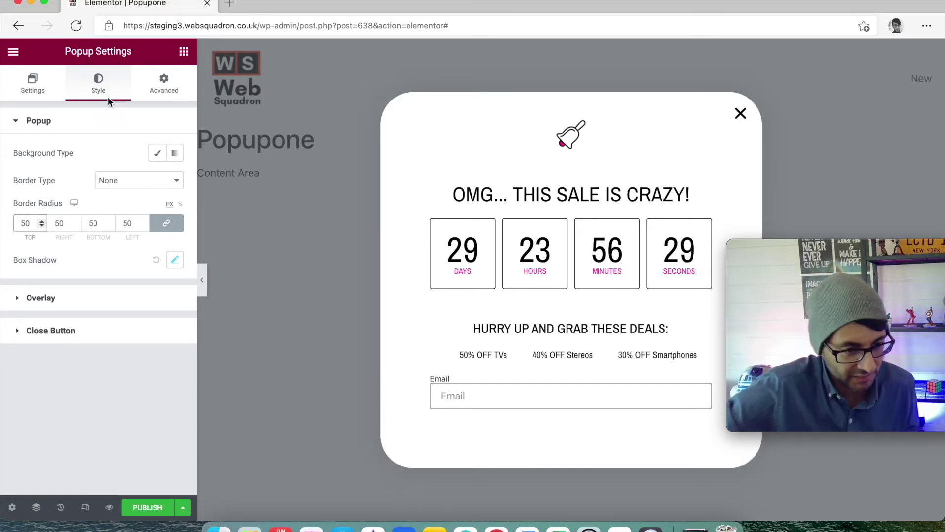
left_click(163, 91)
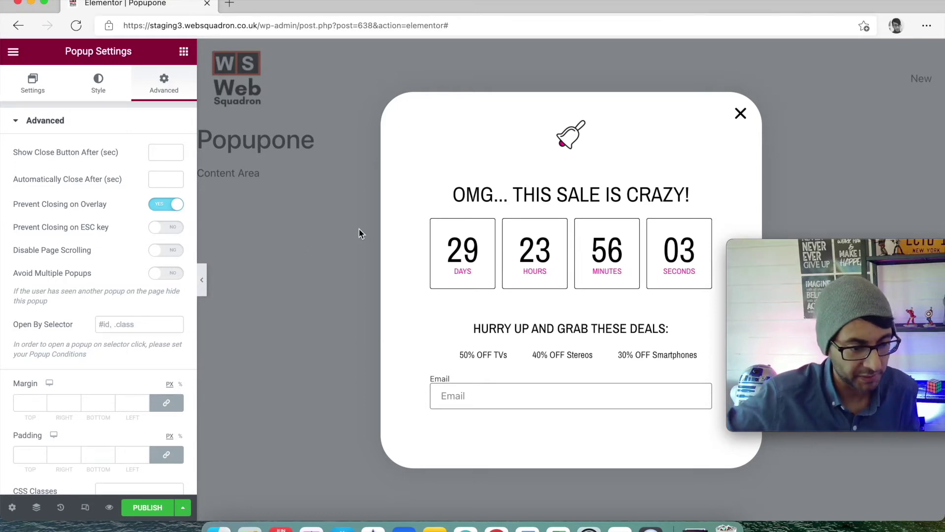
Open the email form's settings and review its Email and Actions After Submit sections
scroll(137, 281, "down", 2)
scroll(124, 281, "up", 2)
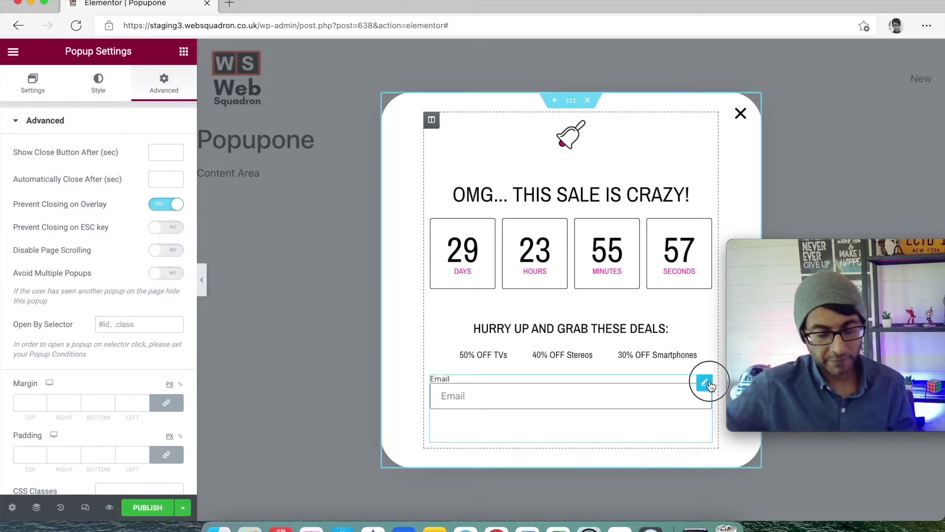
left_click(707, 384)
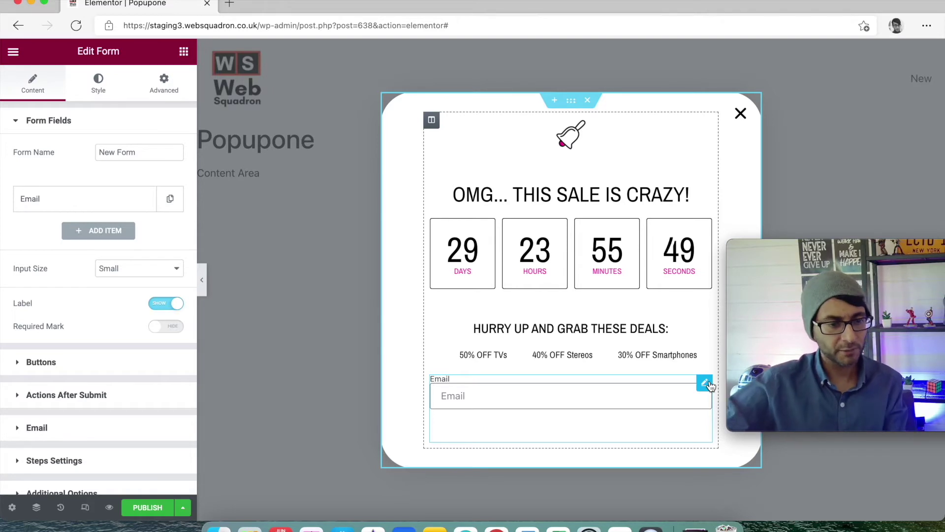
left_click(65, 424)
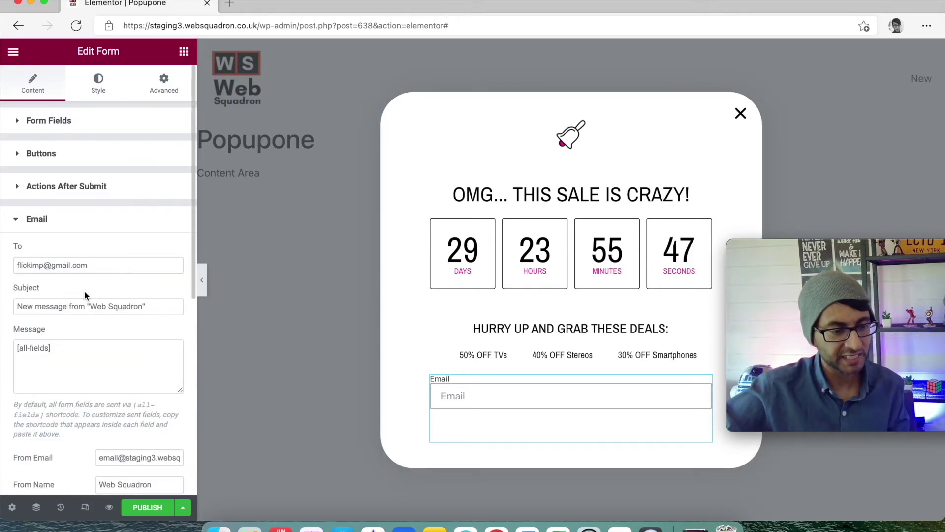
left_click(163, 219)
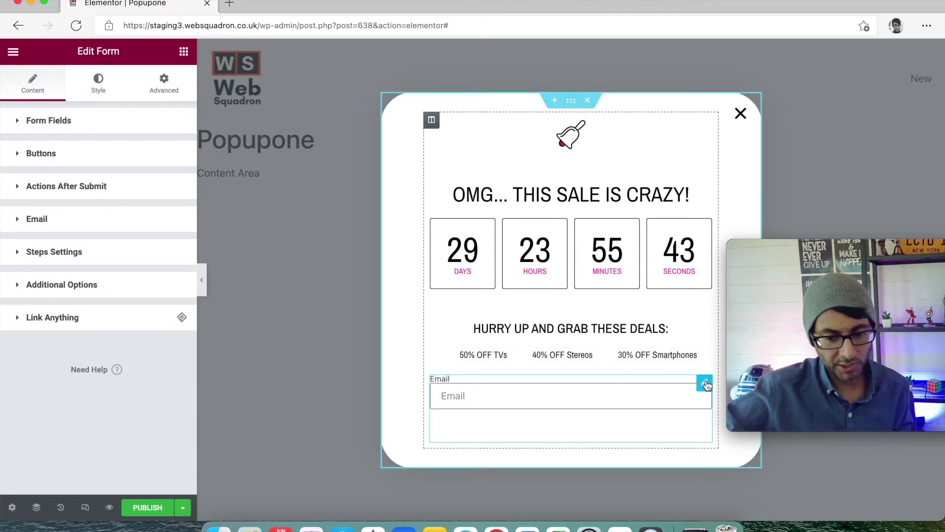
left_click(132, 193)
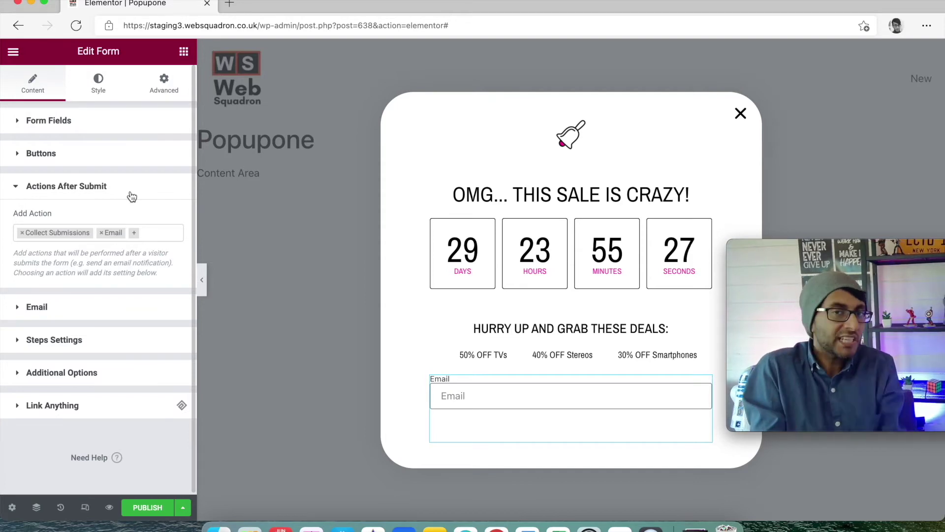
left_click(149, 509)
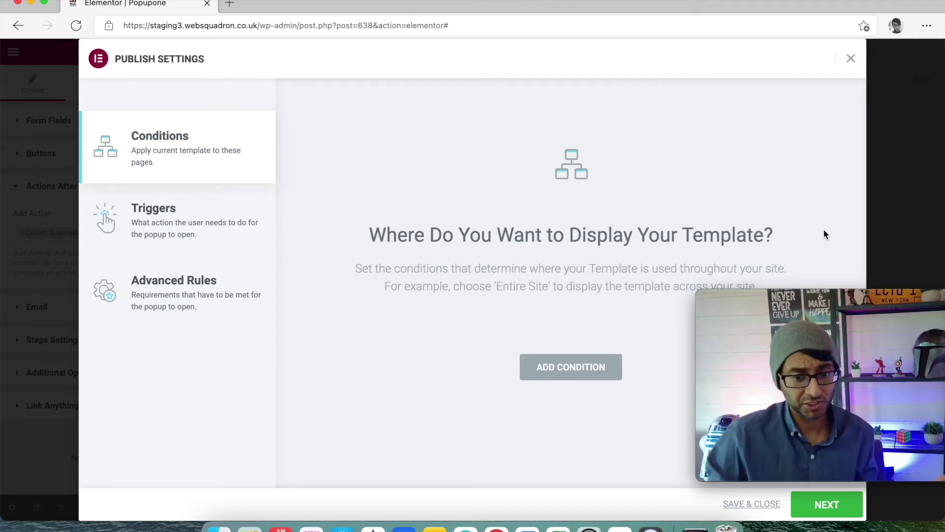
Add an Include › Singular › Pages › Widget display condition and continue to Triggers
left_click(592, 368)
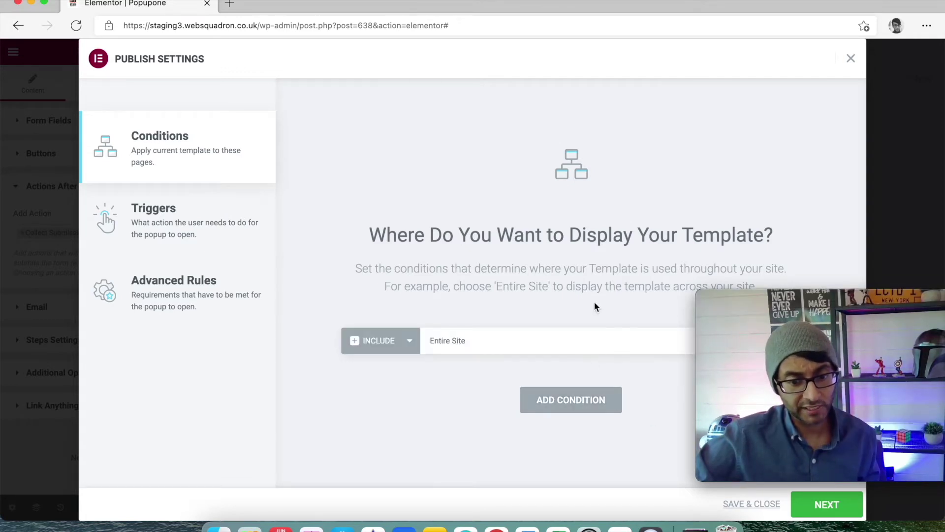
left_click_drag(839, 312, 855, 401)
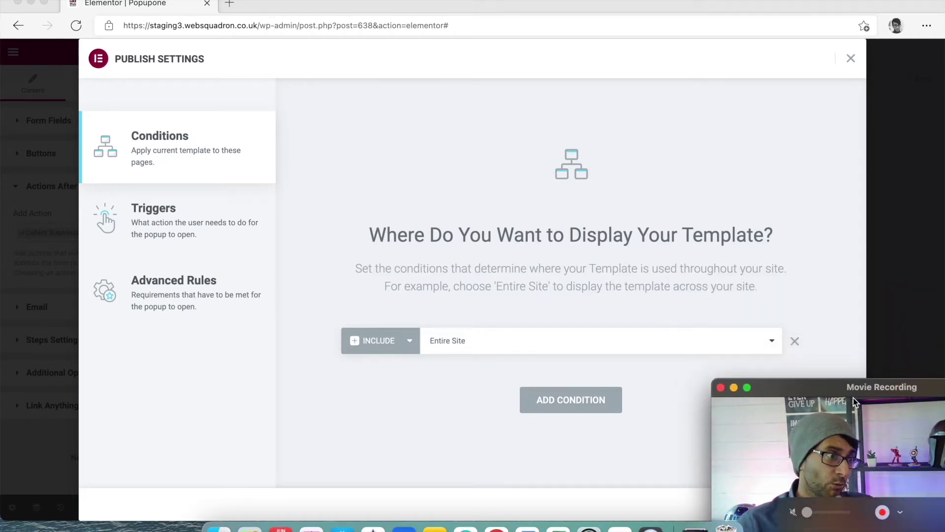
left_click(537, 340)
left_click(511, 390)
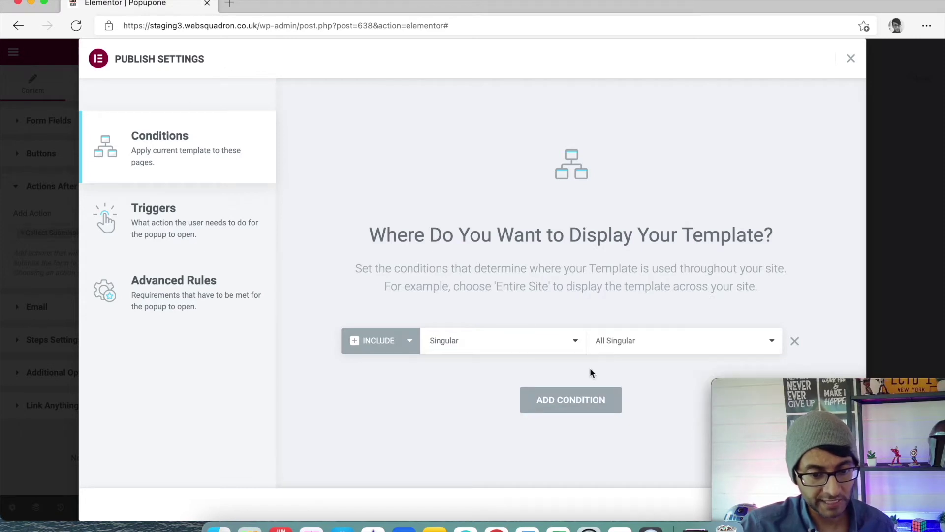
left_click(624, 353)
left_click(639, 238)
left_click(703, 342)
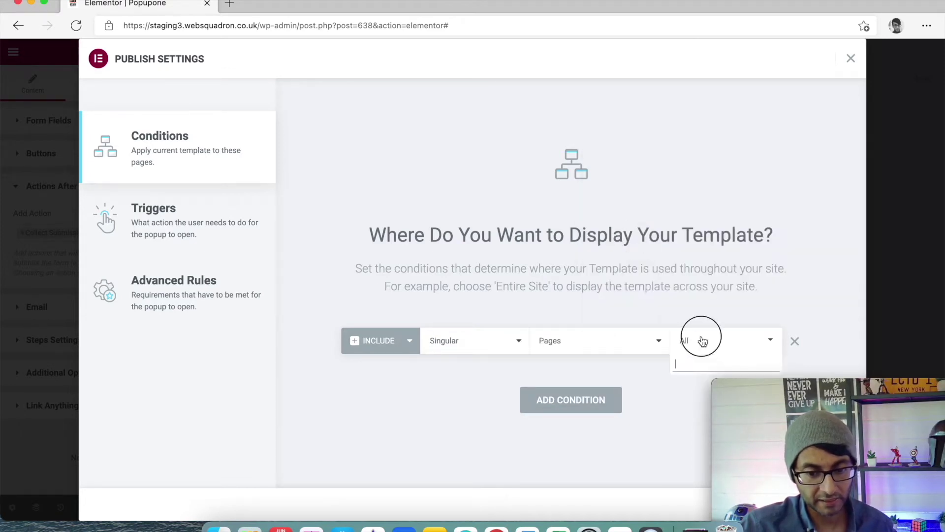
type("widg")
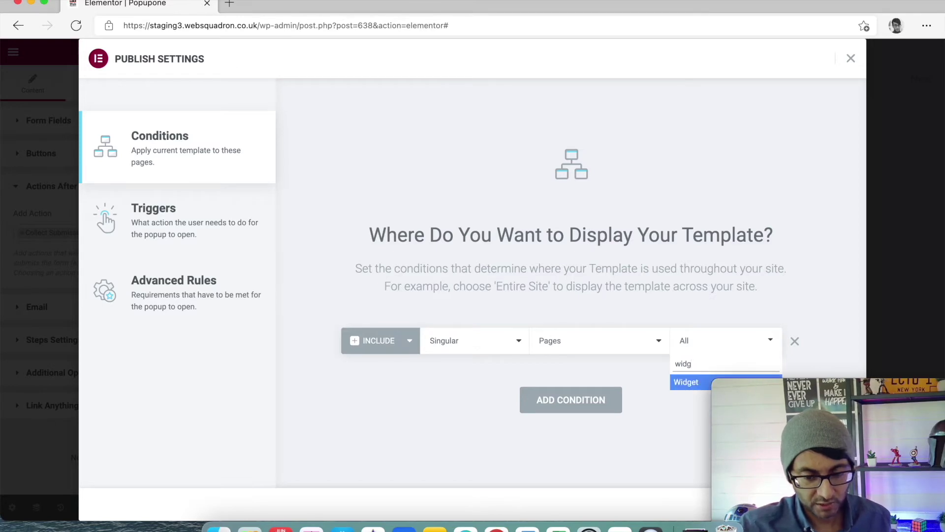
left_click(692, 385)
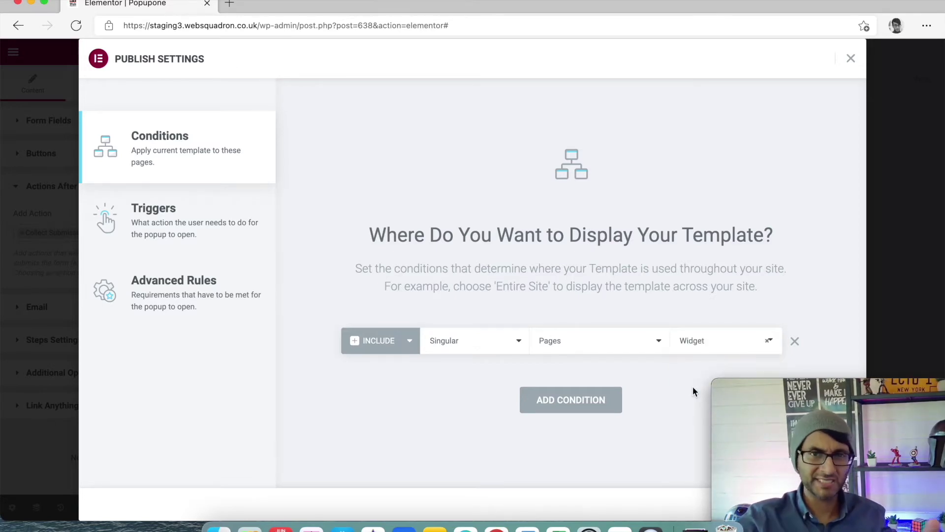
left_click_drag(798, 386, 461, 406)
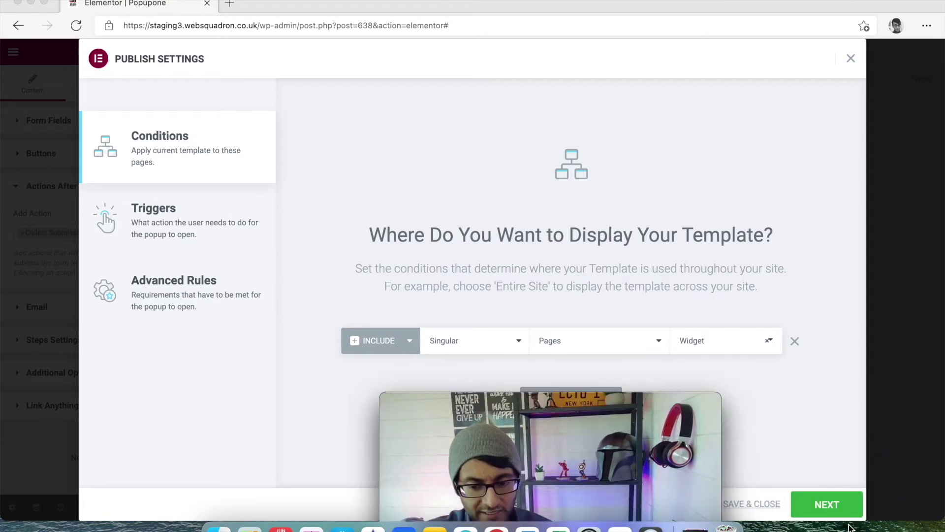
left_click(827, 504)
left_click_drag(642, 401, 885, 377)
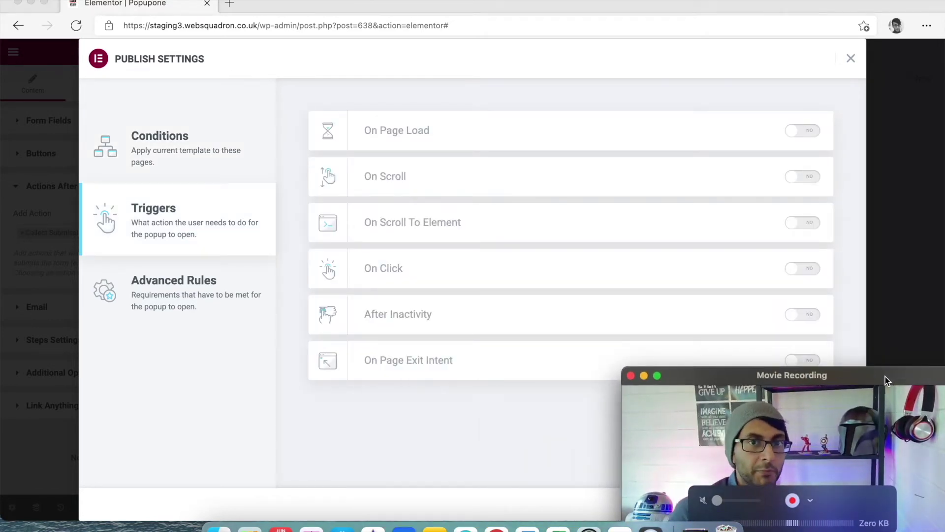
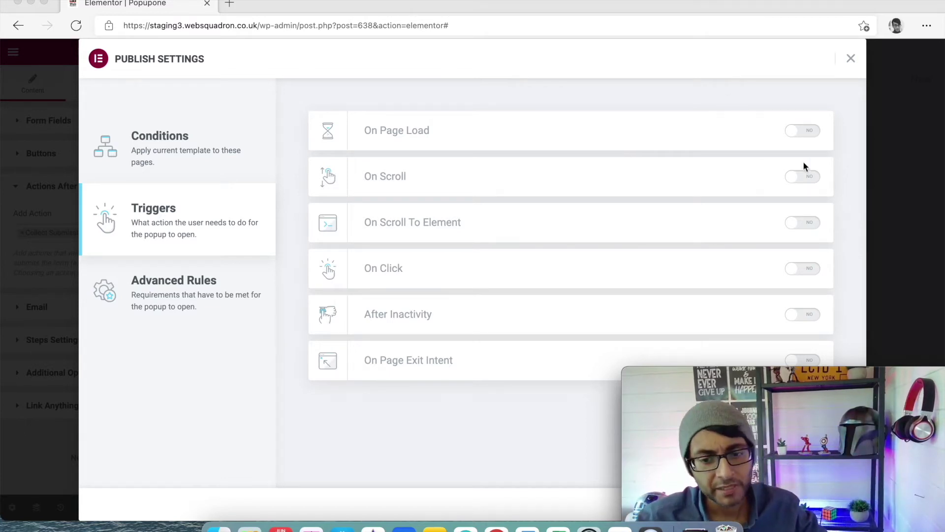
Turn on the On Page Load trigger with a 2-second delay
left_click_drag(863, 393, 856, 396)
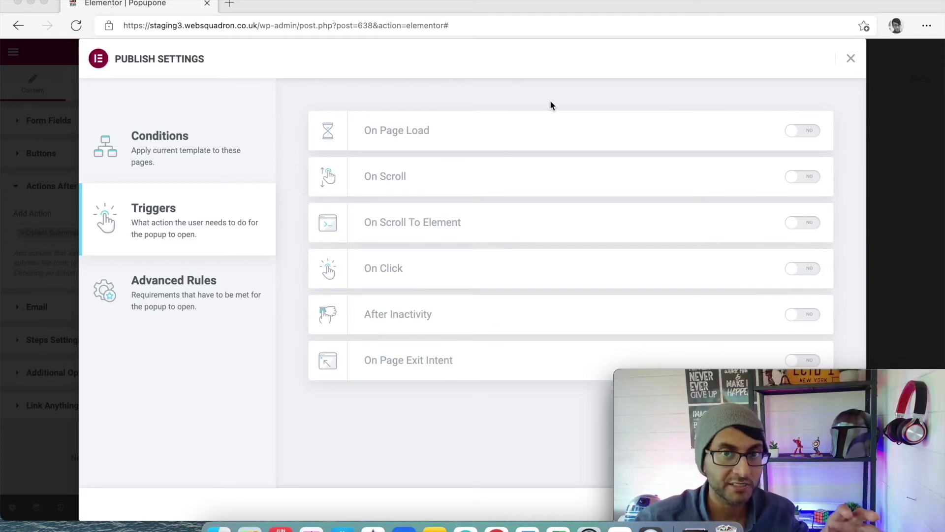
left_click(806, 132)
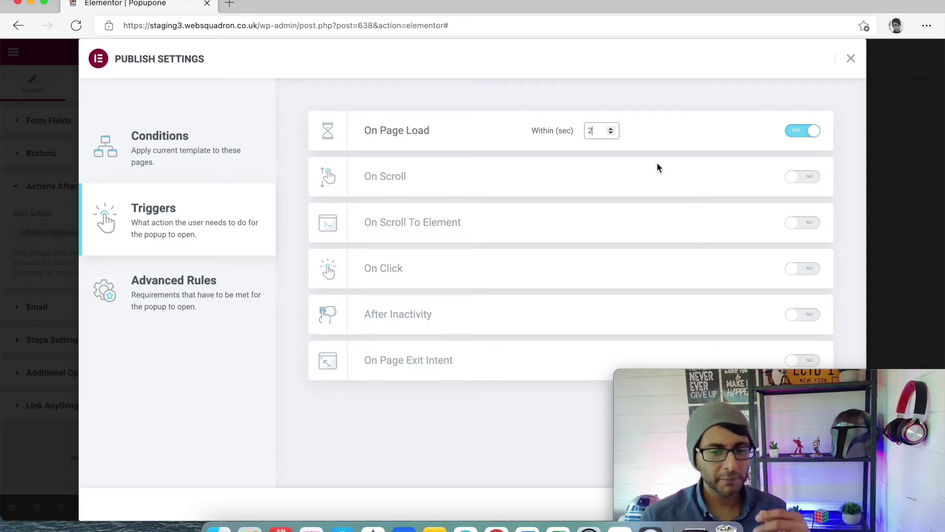
left_click(737, 126)
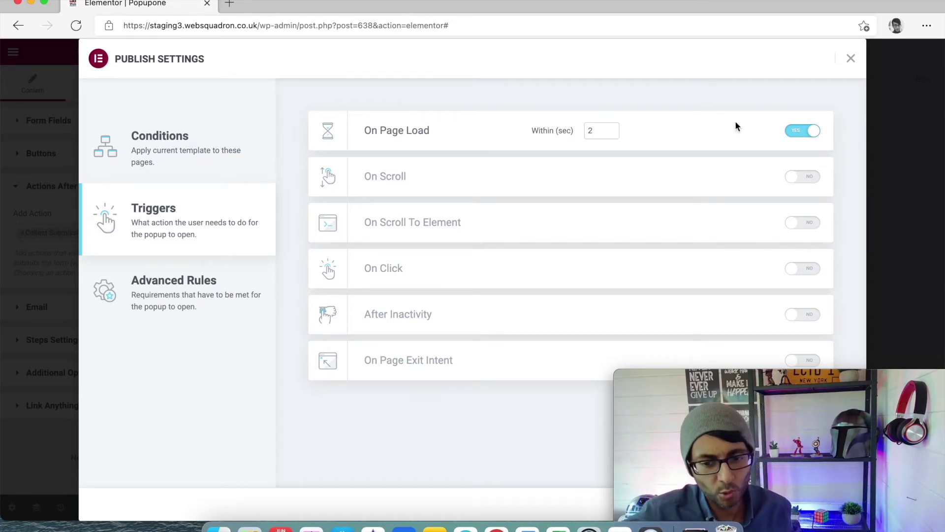
Try the On Scroll and On Click triggers, switch both off again, and publish the popup
left_click(810, 177)
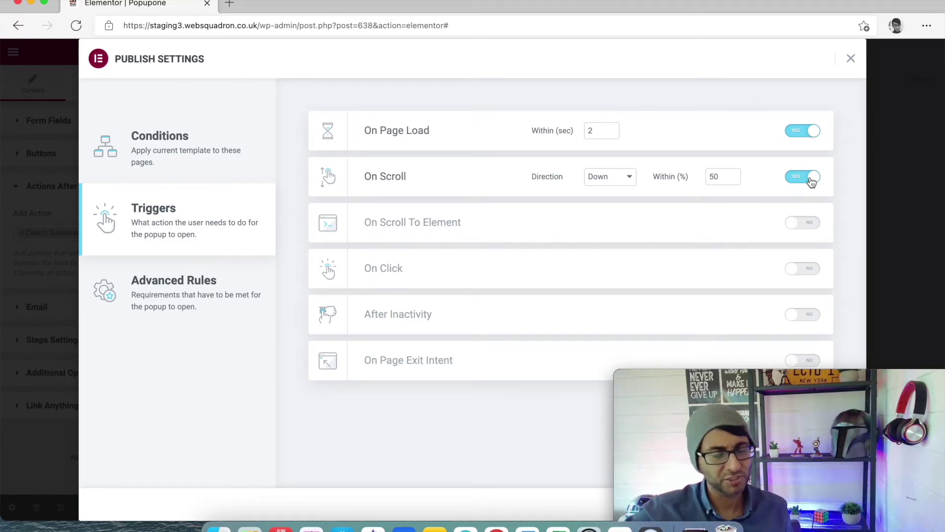
left_click(796, 177)
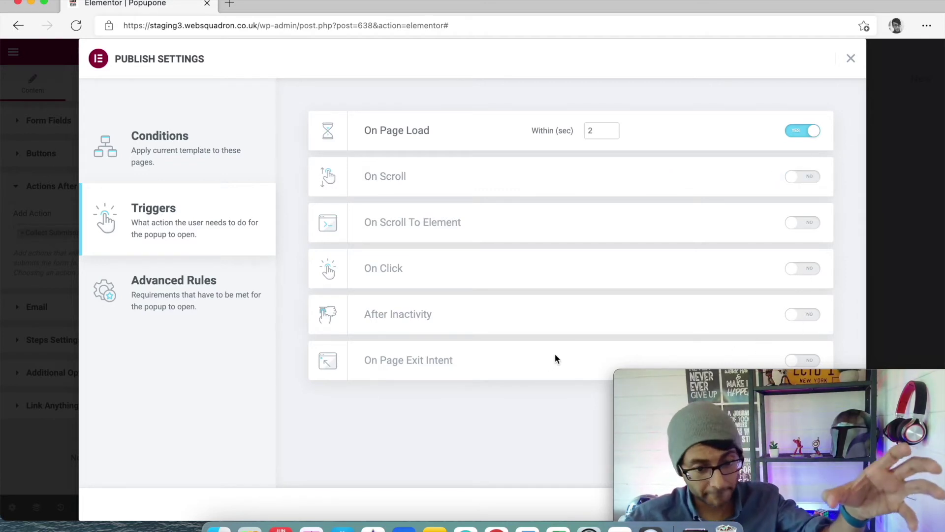
left_click(809, 271)
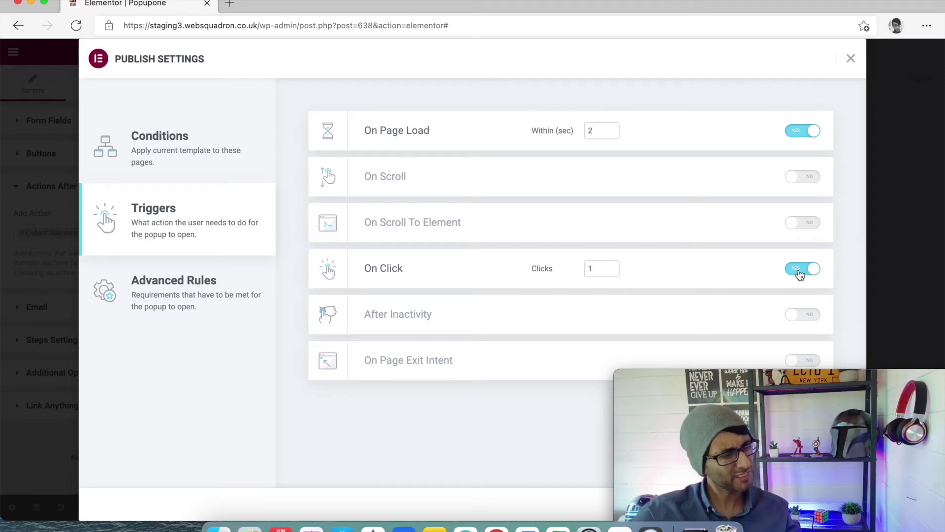
left_click(801, 270)
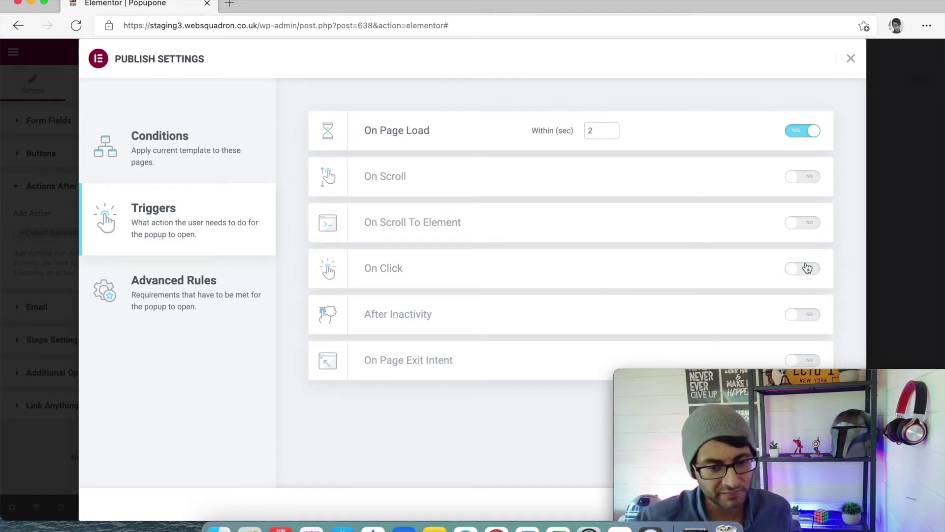
left_click_drag(857, 375, 599, 350)
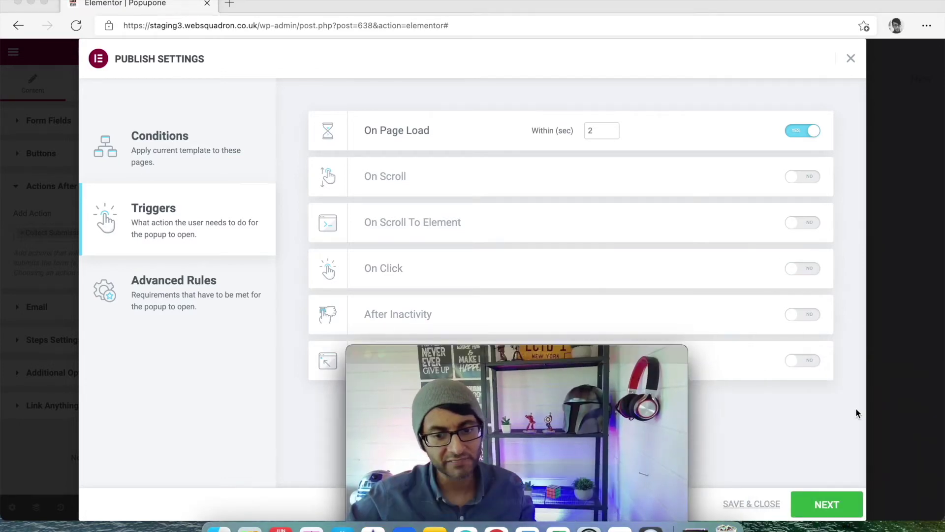
left_click(831, 505)
left_click_drag(628, 354, 905, 417)
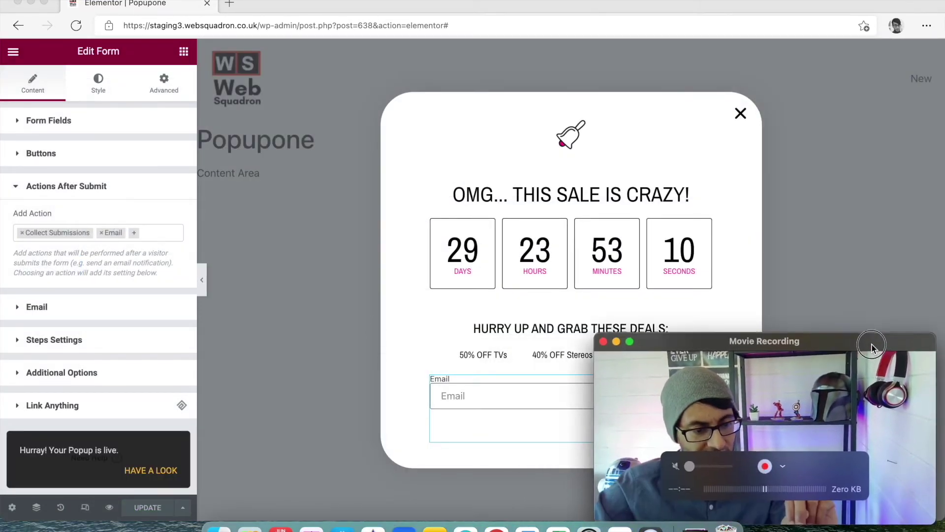
Reopen Display Conditions from the save options and advance past Triggers to Advanced Rules
left_click(183, 508)
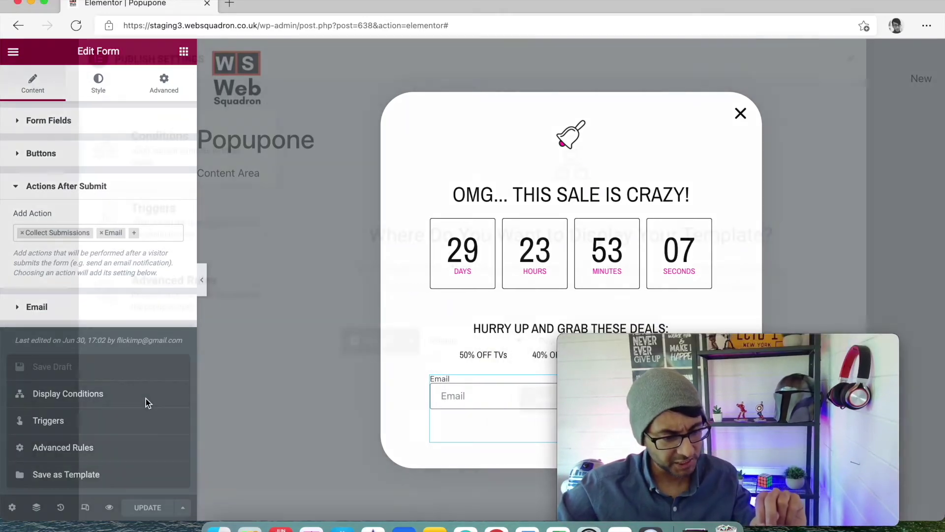
left_click(146, 398)
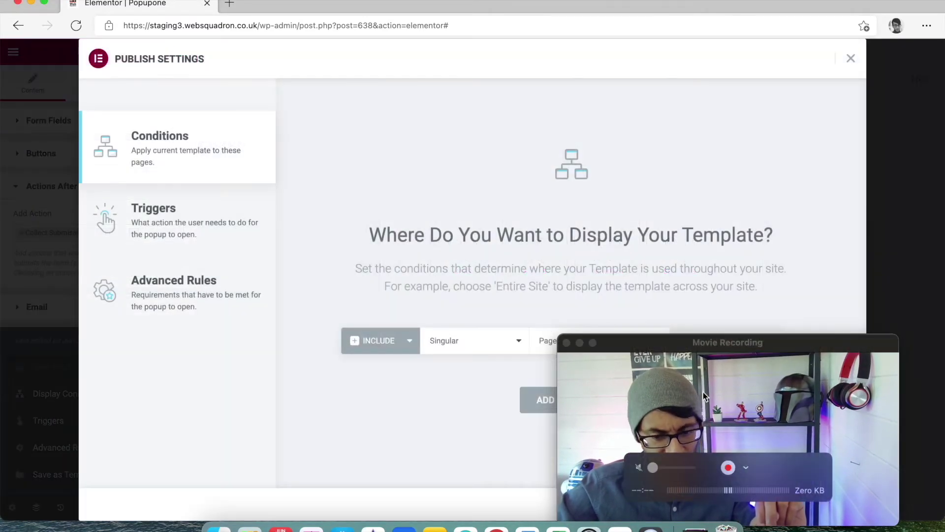
left_click_drag(746, 359, 527, 319)
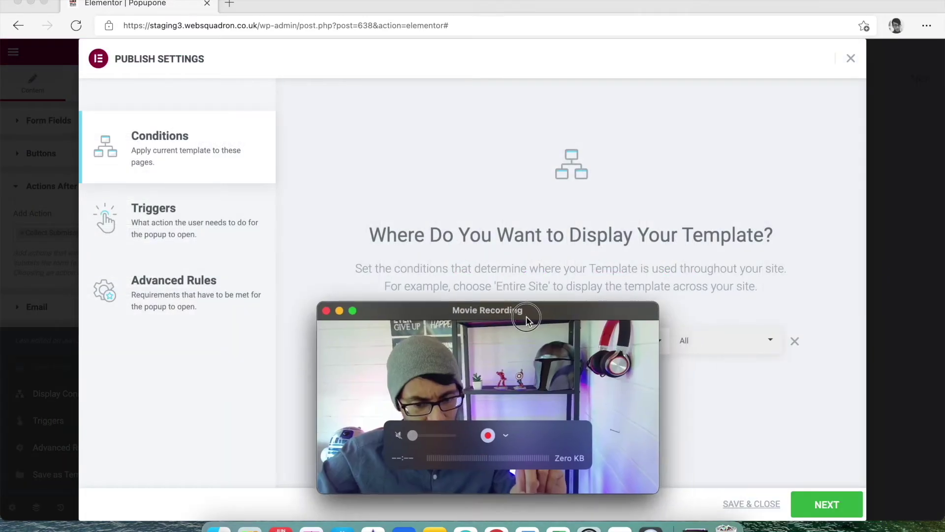
left_click(824, 509)
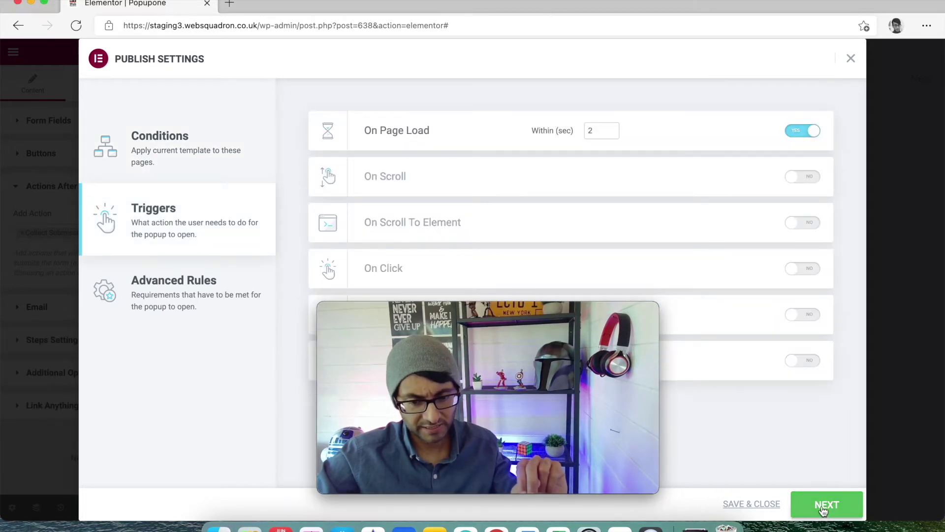
left_click(823, 509)
left_click_drag(557, 313, 824, 489)
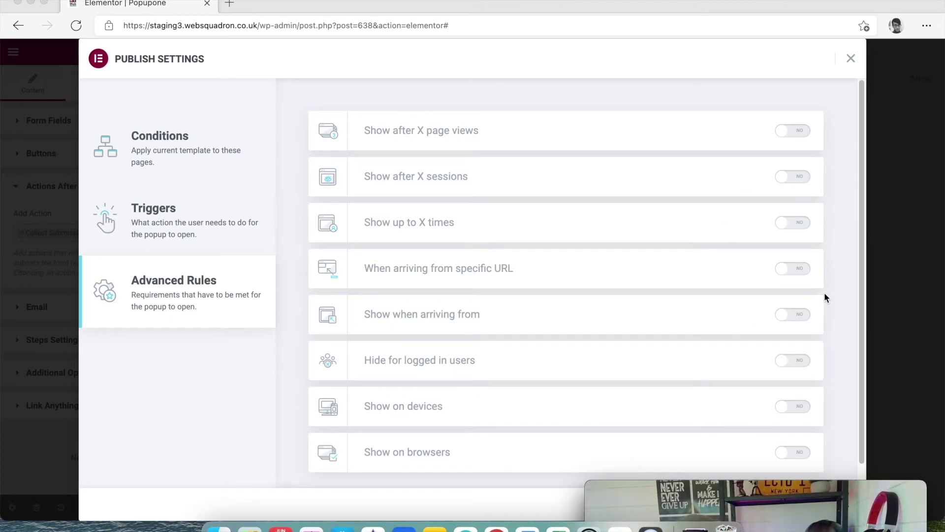
Try the arrival-source, show-limit and page-views rules, switching each back off
left_click(803, 316)
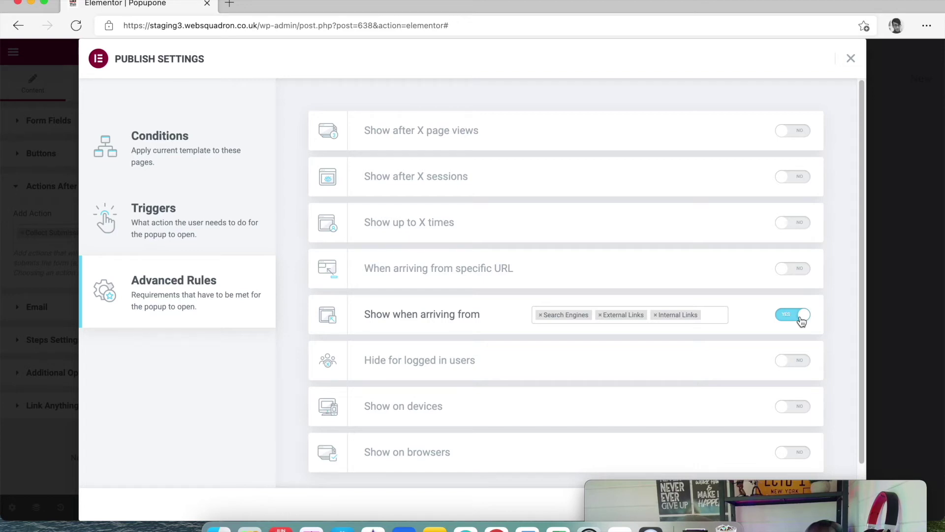
left_click(797, 320)
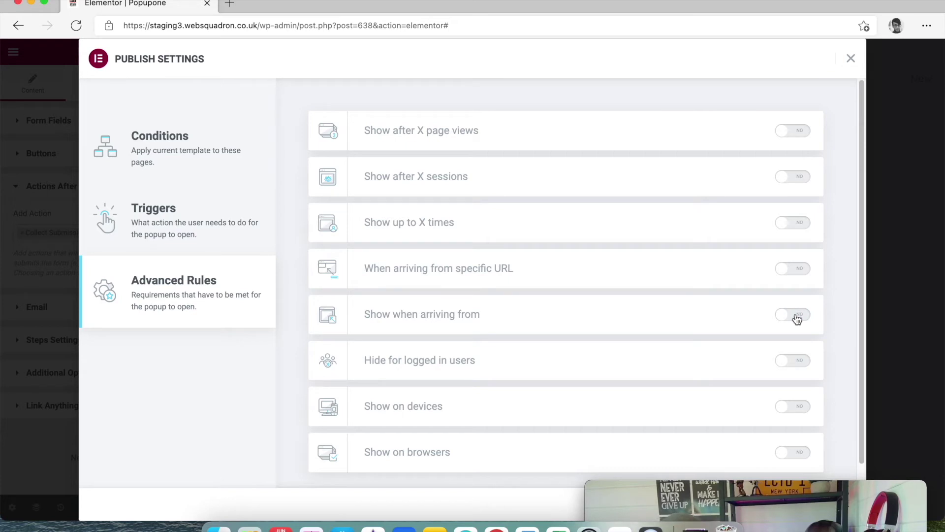
left_click(801, 224)
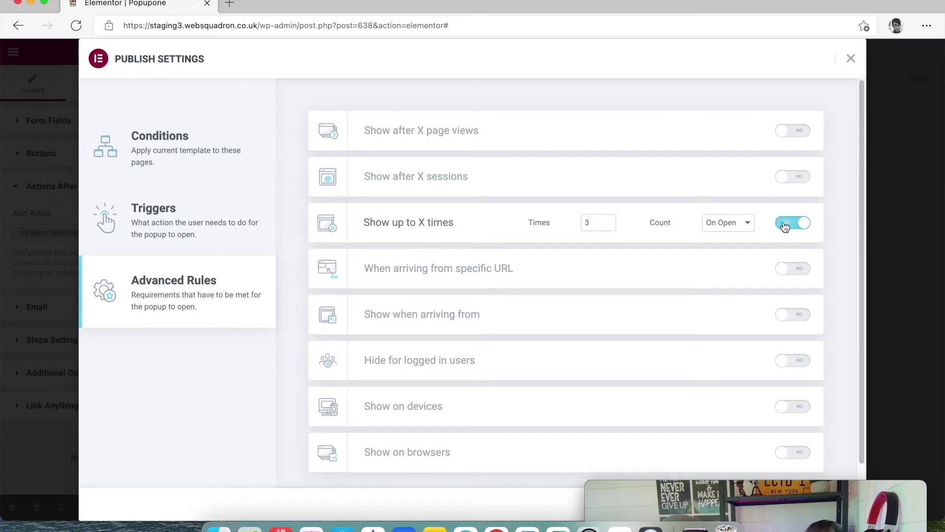
left_click(786, 226)
left_click(802, 131)
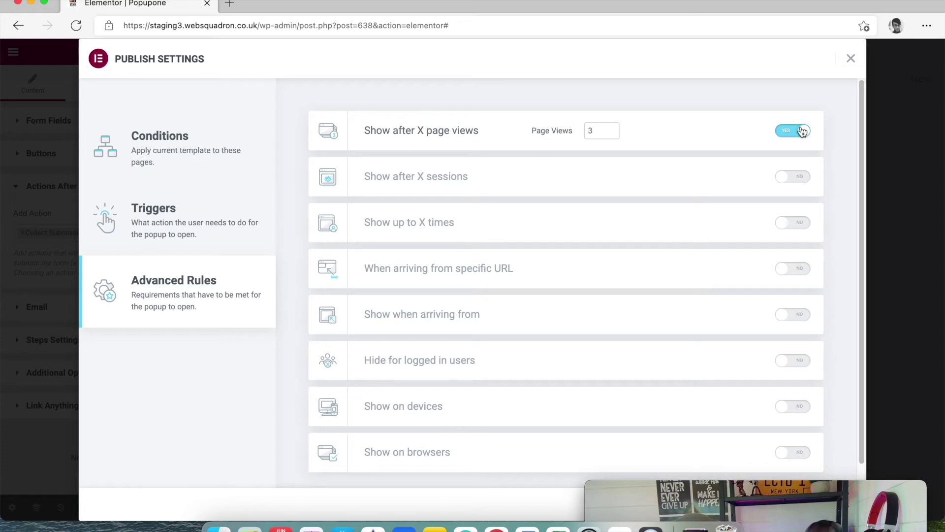
left_click(791, 131)
scroll(640, 215, "down", 1)
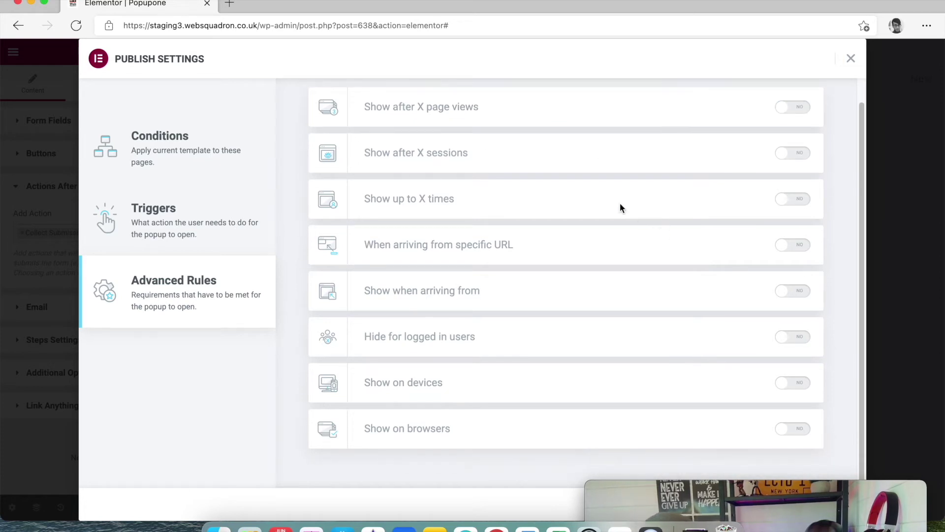
Return to the Triggers step and Save & Close the publish settings
left_click(190, 217)
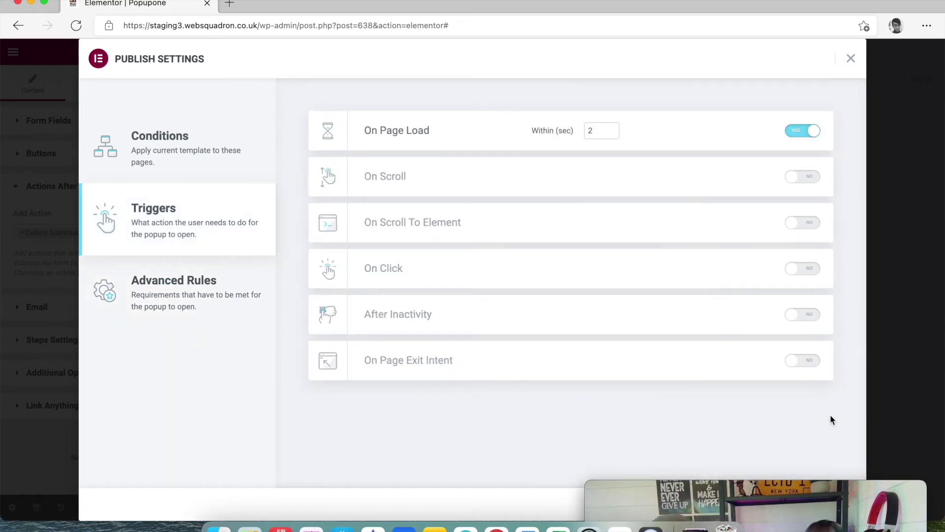
left_click_drag(838, 488, 859, 325)
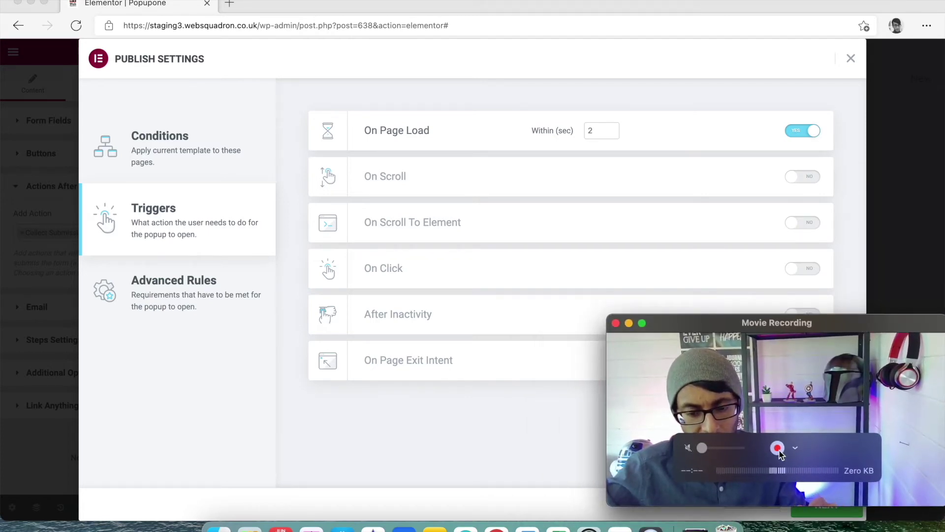
left_click_drag(778, 446, 583, 441)
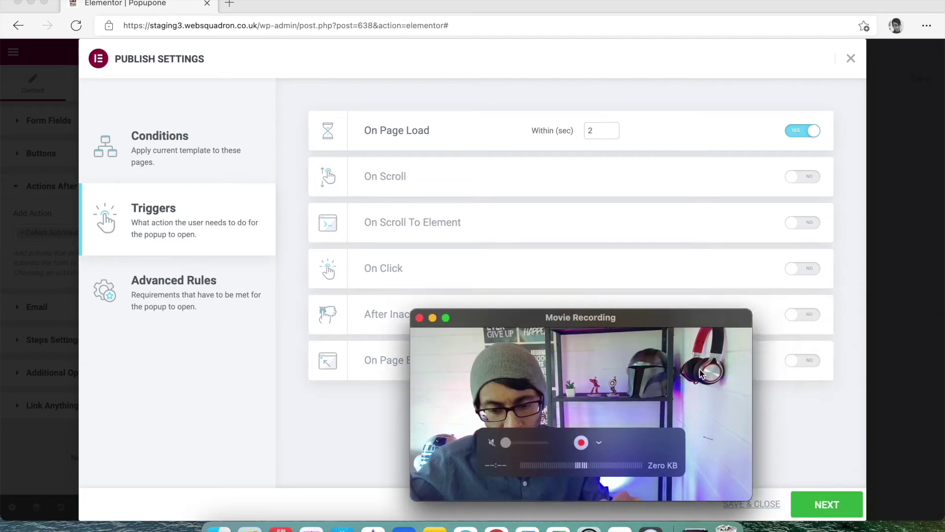
left_click(769, 503)
left_click_drag(677, 315, 895, 364)
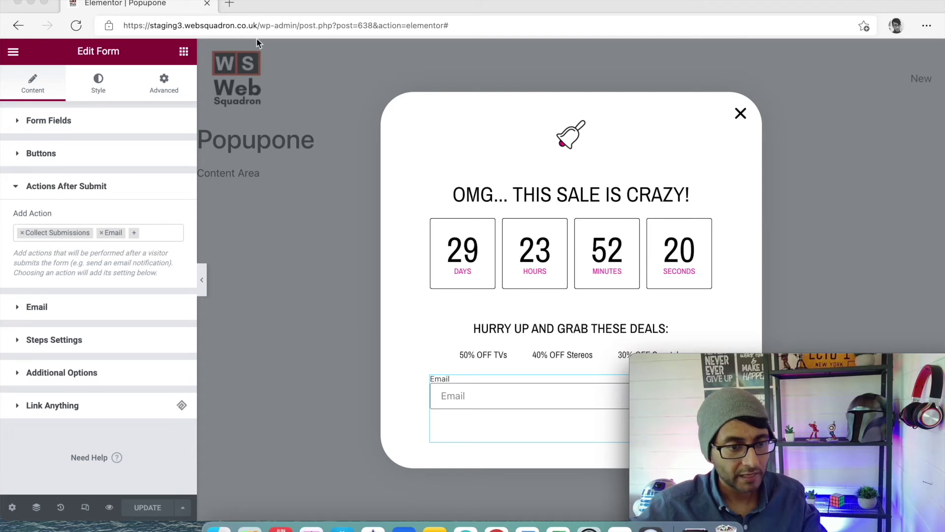
Trim the address to /wp-admin/ and go to the Popups templates list
left_click(288, 33)
left_click_drag(298, 25, 679, 66)
key("BackSpace")
key("Return")
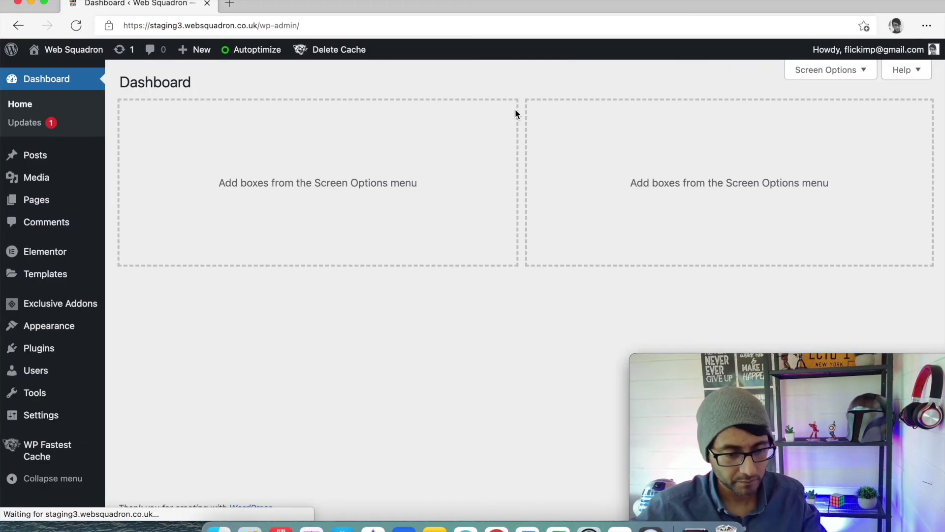
mouse_move(58, 283)
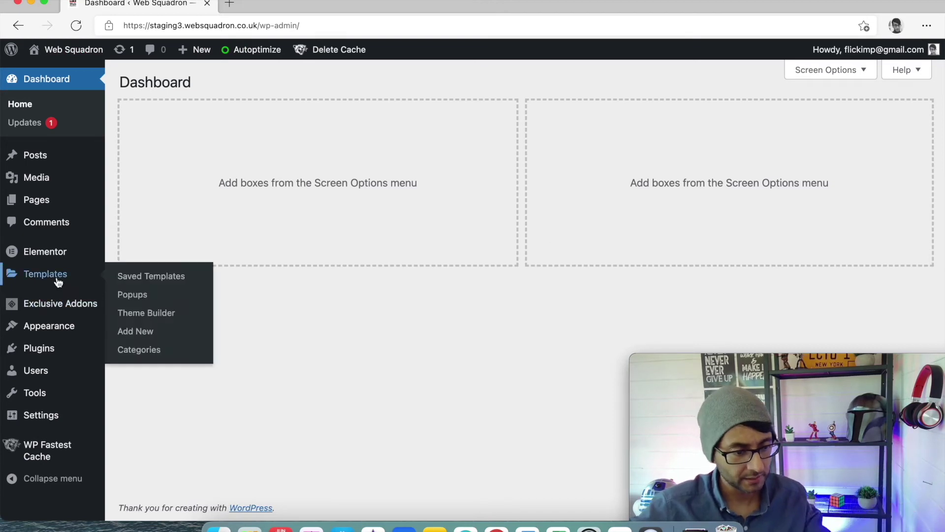
left_click(138, 298)
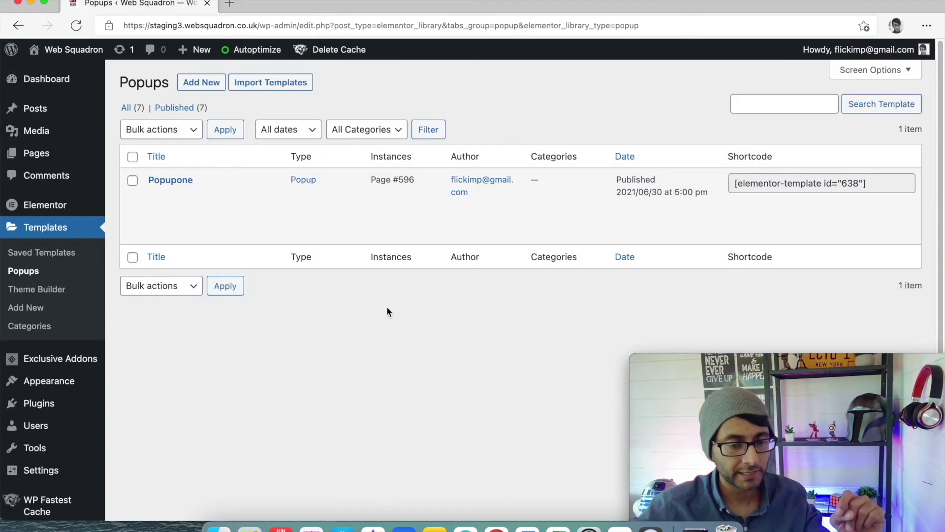
Create a new Popup template named 'Popuptwo'
left_click(212, 85)
left_click(577, 349)
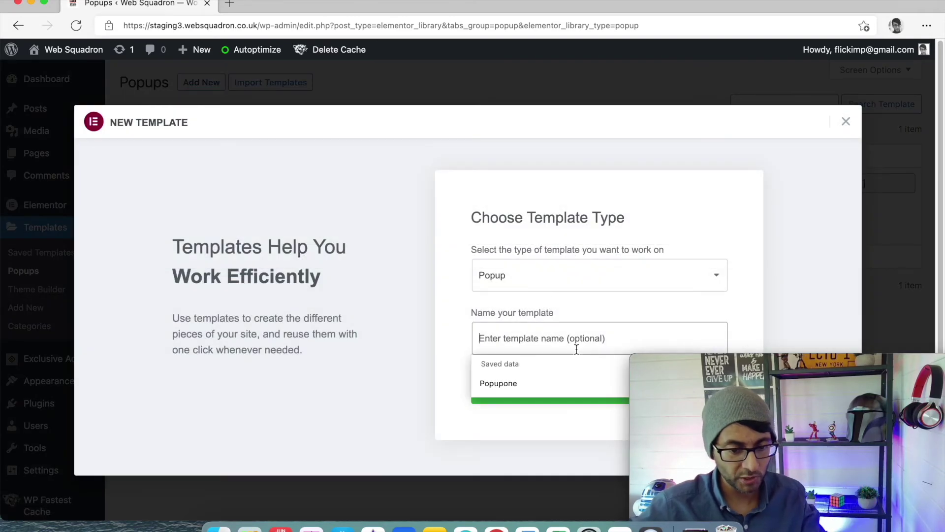
type("Off")
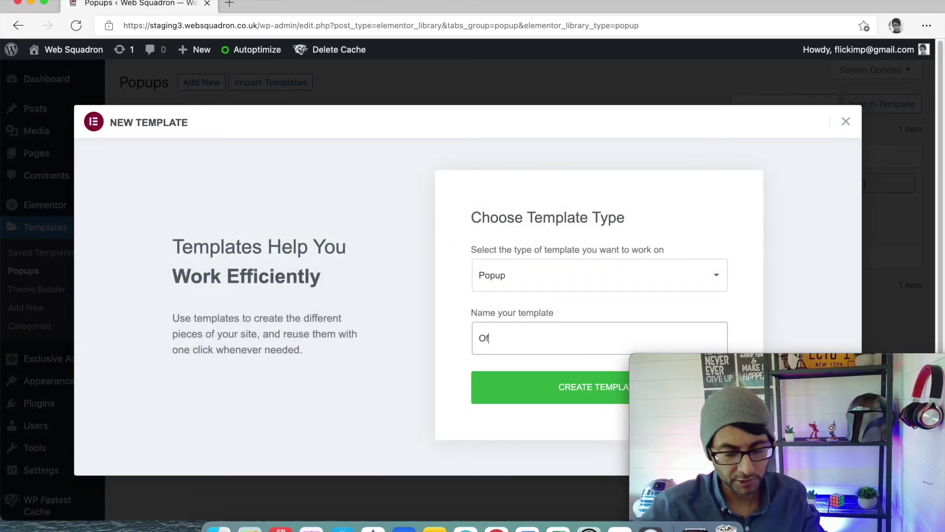
key("BackSpace")
key("BackSpace")
key("BackSpace")
type("Pop")
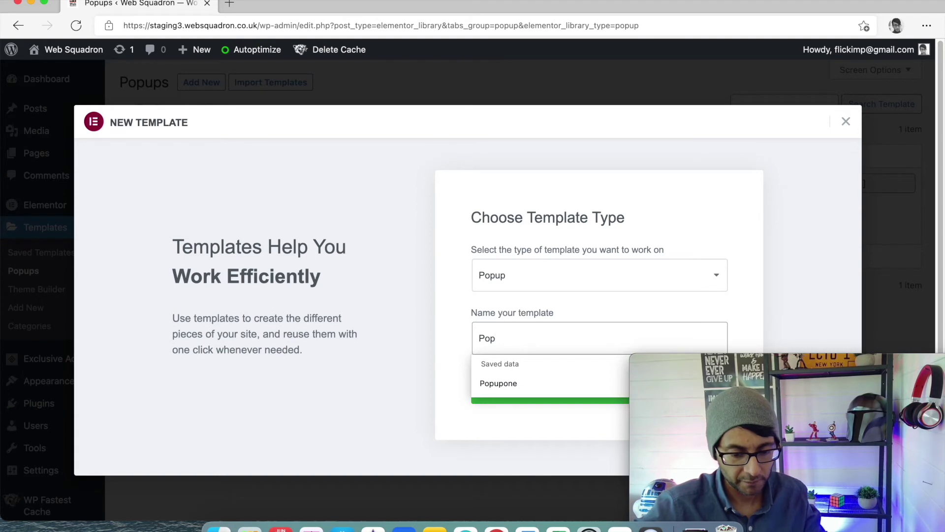
type("uptwo")
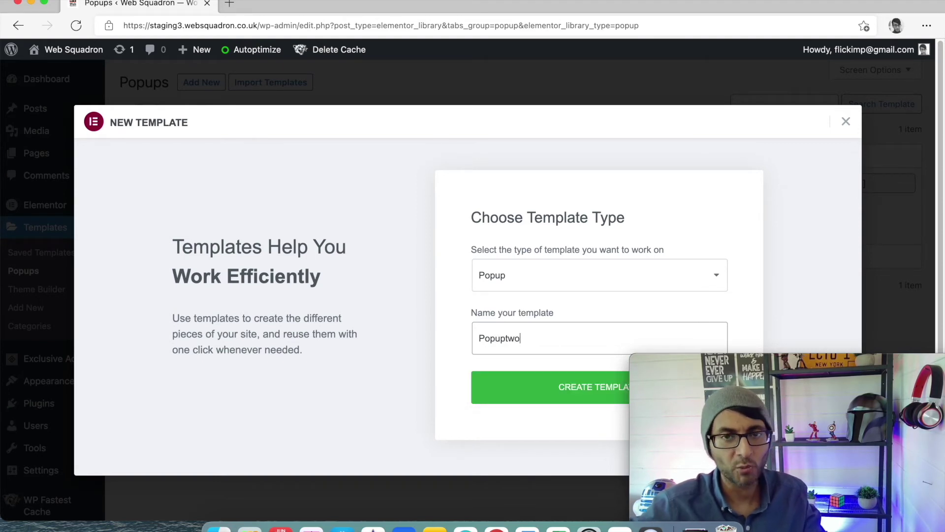
left_click(571, 388)
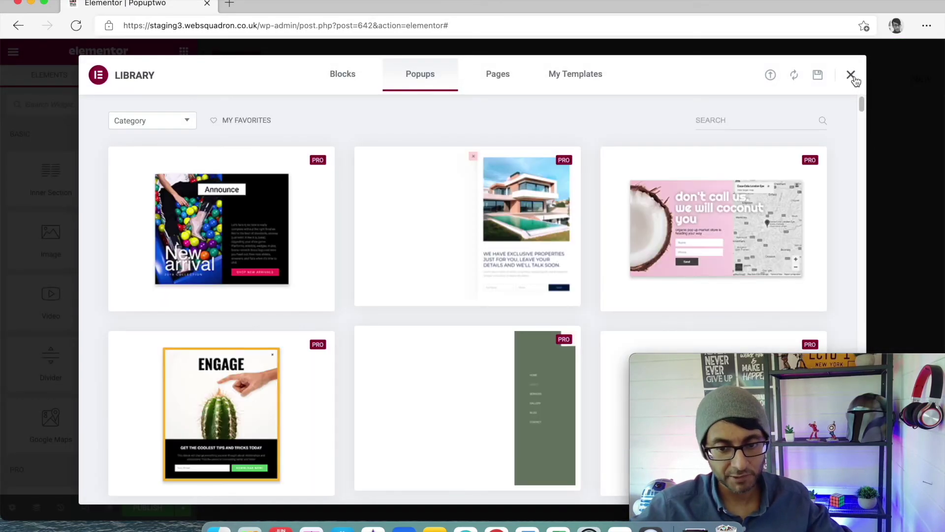
Skip the library, add an Image widget, and place a 'Thank you' heading above it
left_click(851, 75)
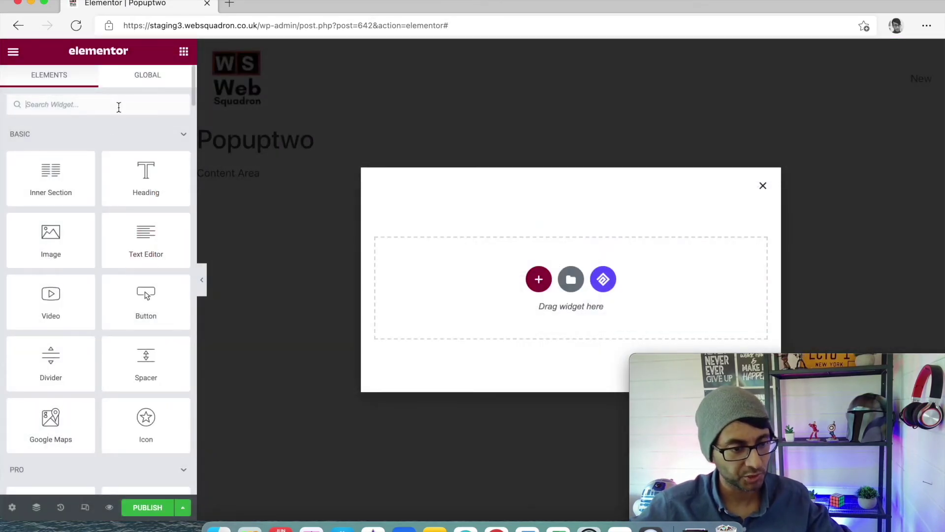
left_click_drag(49, 237, 581, 281)
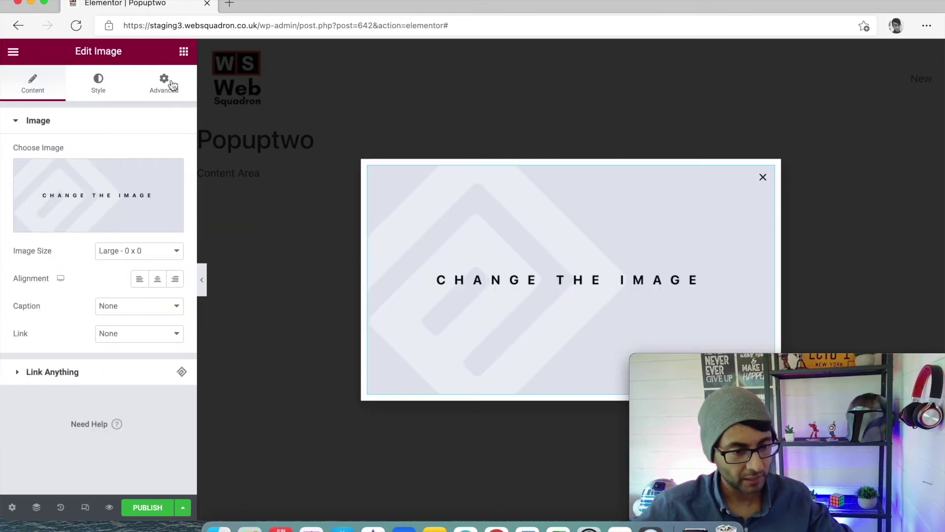
left_click(184, 51)
left_click_drag(143, 175, 556, 162)
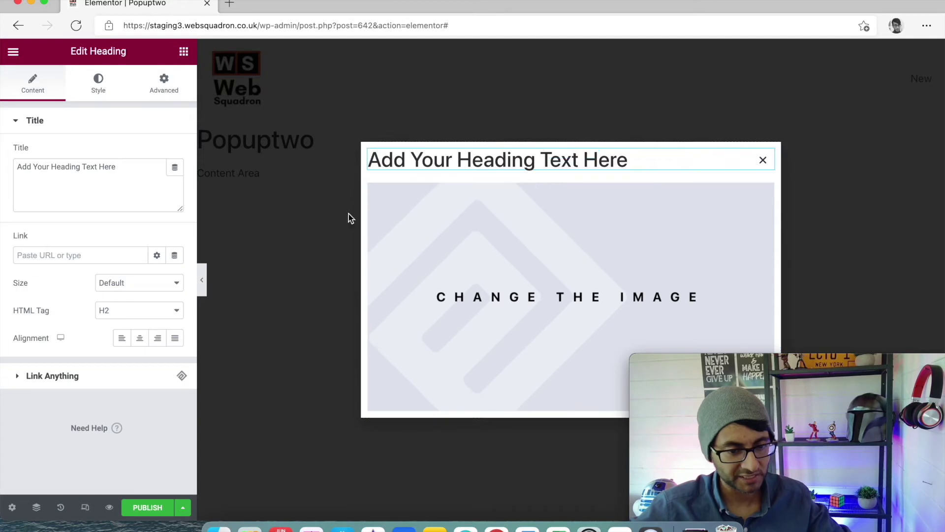
triple_click(15, 163)
type("Thank")
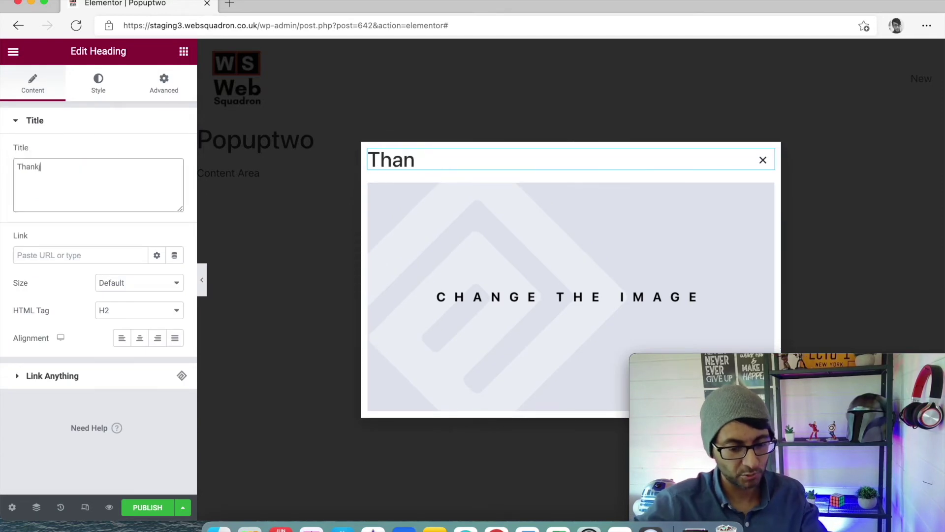
type("j you")
key("BackSpace")
key("BackSpace")
key("BackSpace")
key("BackSpace")
key("BackSpace")
type("you")
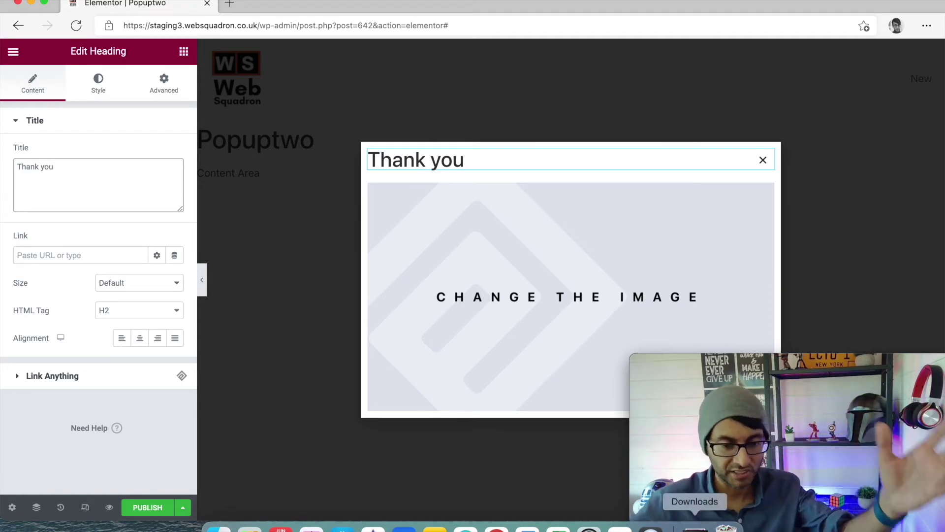
left_click(184, 50)
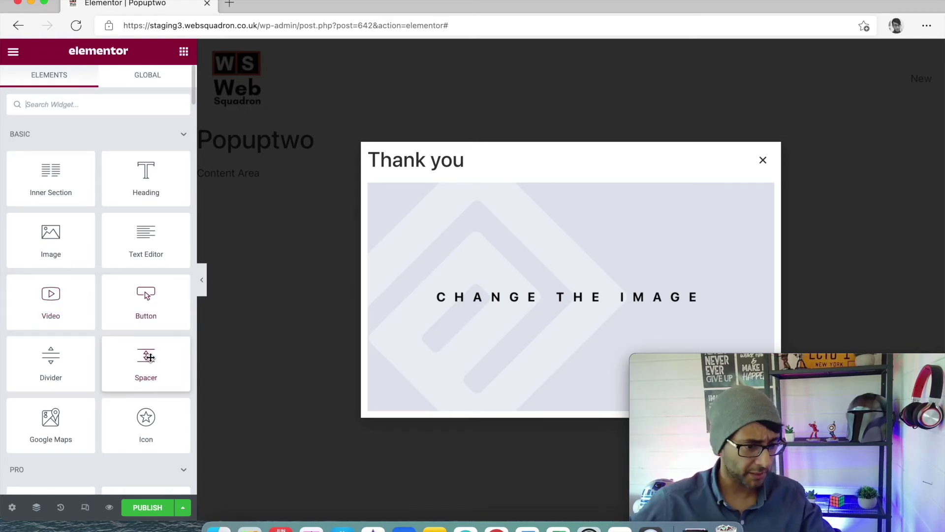
Add a centred 'Download File' button under the image and show its link options
left_click_drag(146, 298, 566, 410)
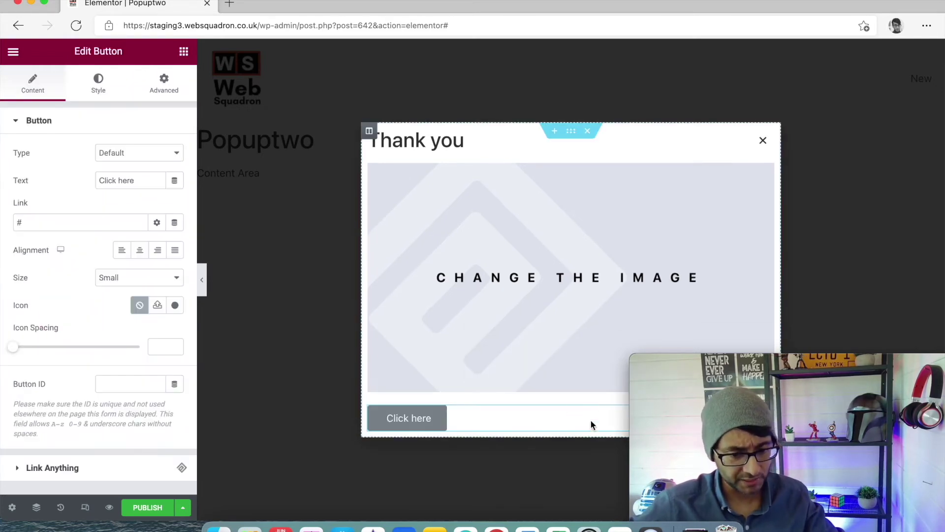
left_click_drag(759, 363, 759, 156)
left_click(623, 419)
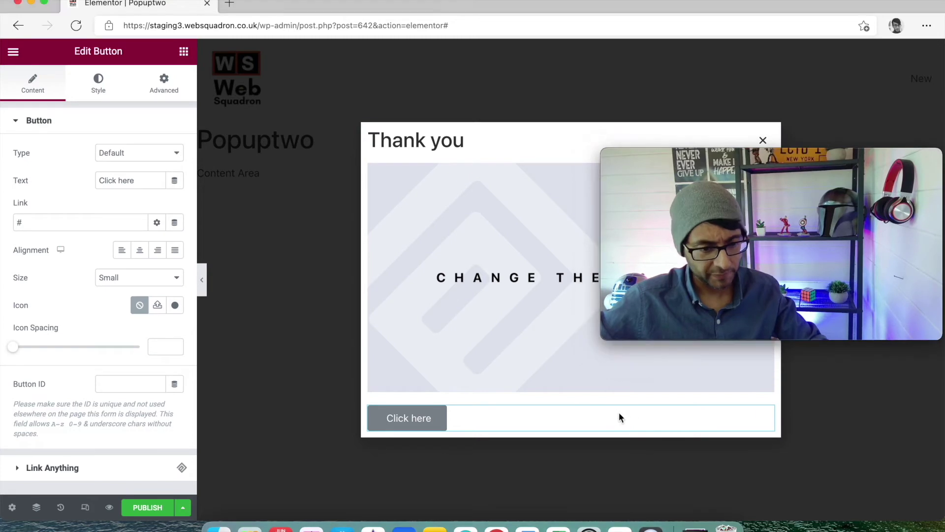
left_click(140, 250)
triple_click(138, 185)
type("Don")
type("nload File")
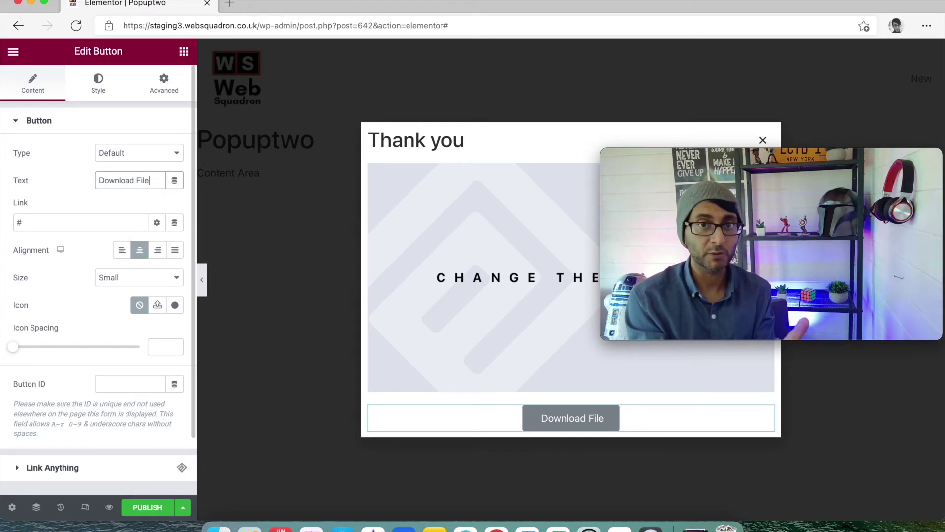
left_click(69, 225)
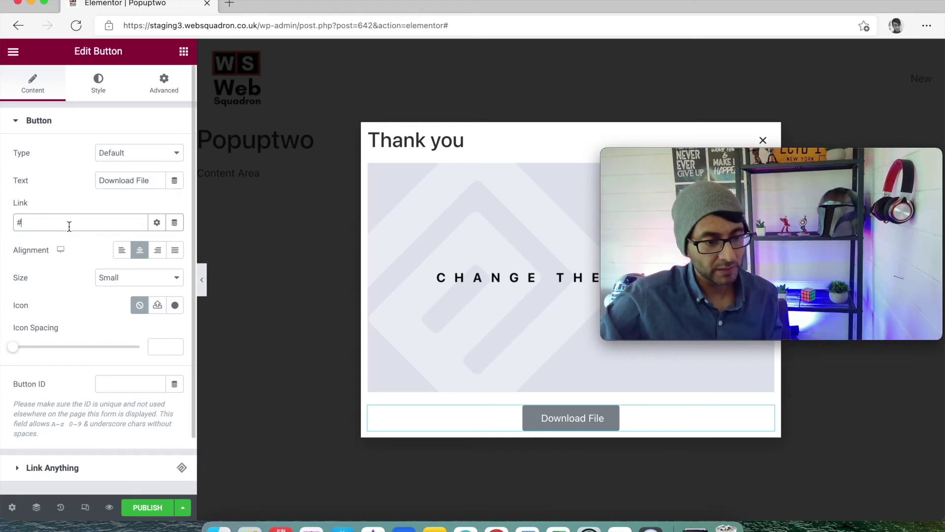
left_click(157, 224)
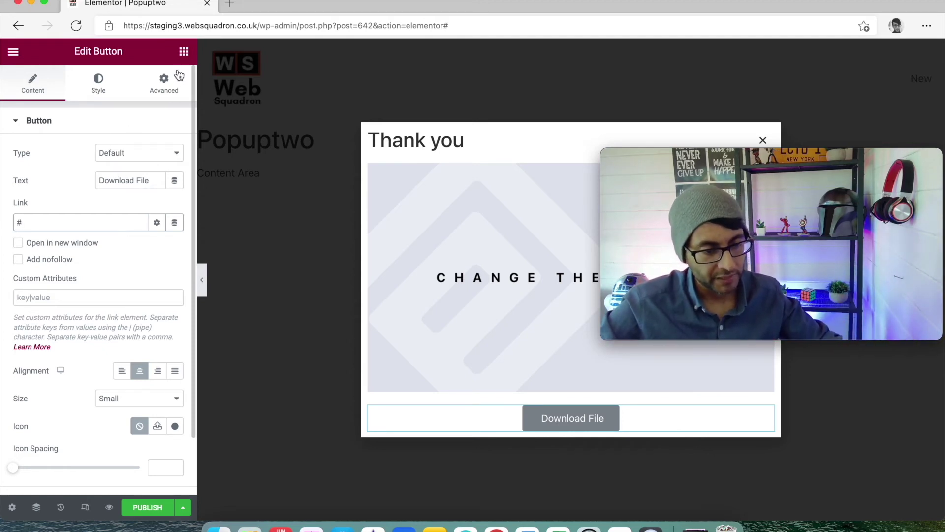
Publish Popuptwo, saving it without any display conditions
left_click(147, 507)
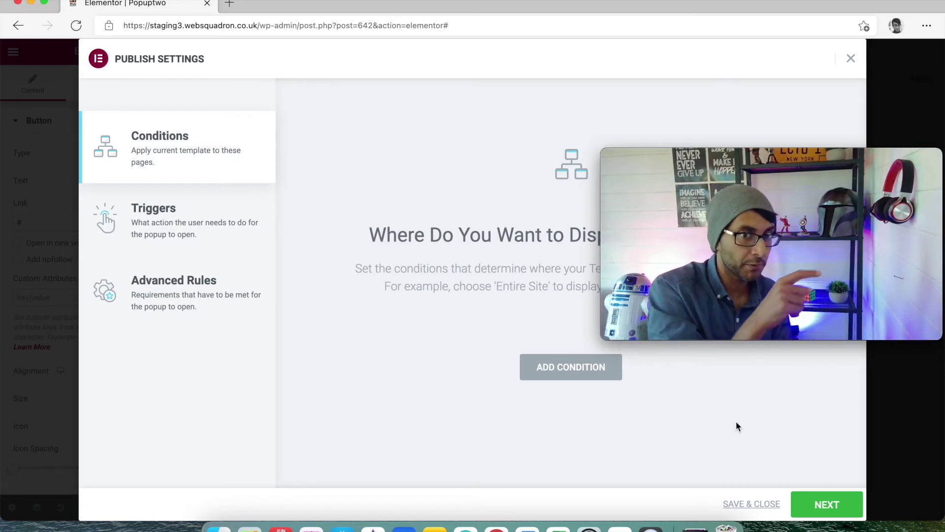
left_click(752, 504)
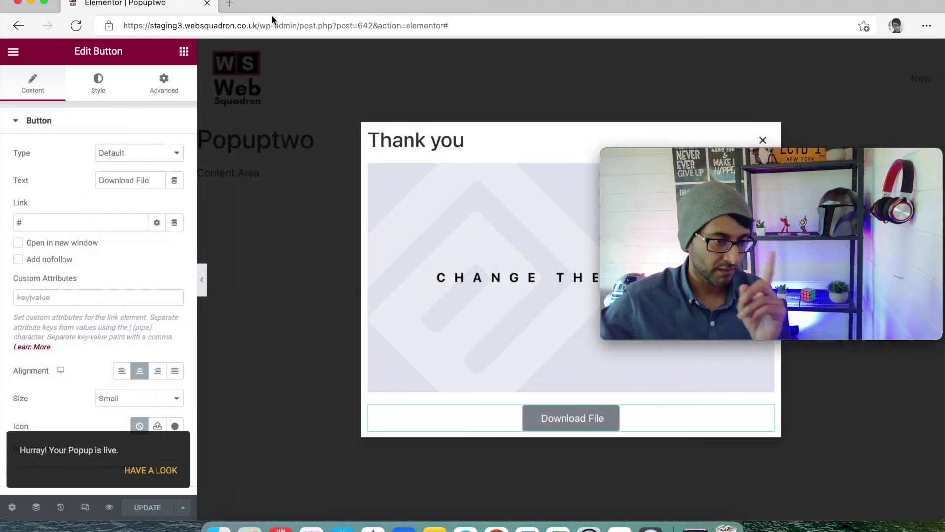
double_click(226, 25)
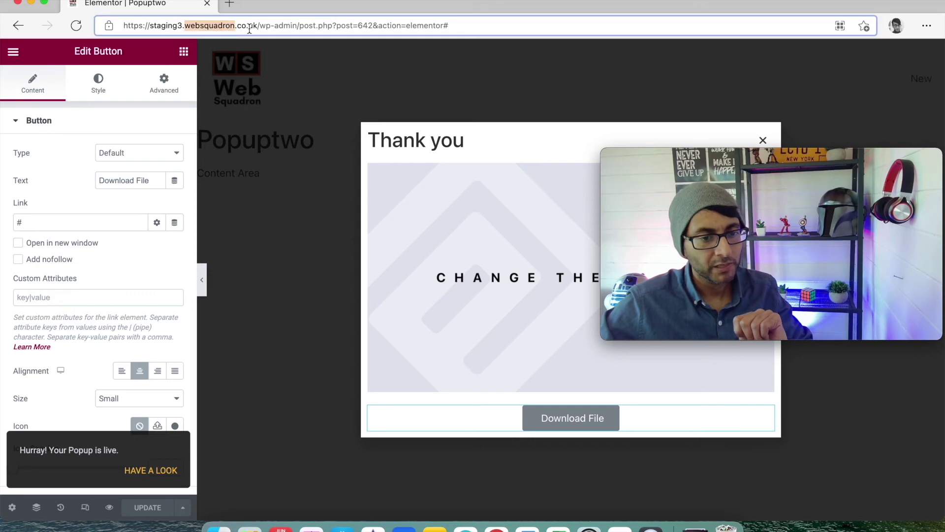
Go to Saved Templates, show All, and open Popupone with Elementor
left_click_drag(300, 25, 702, 78)
key("BackSpace")
key("Return")
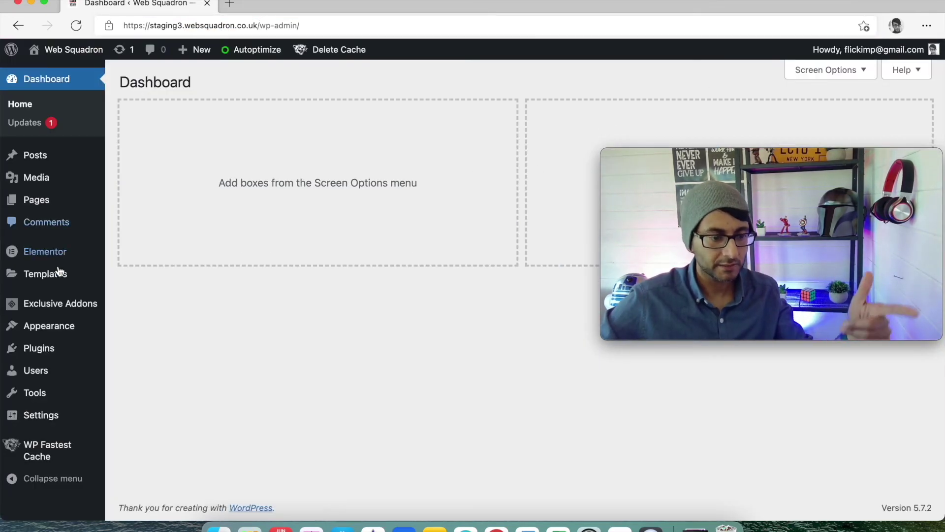
mouse_move(65, 284)
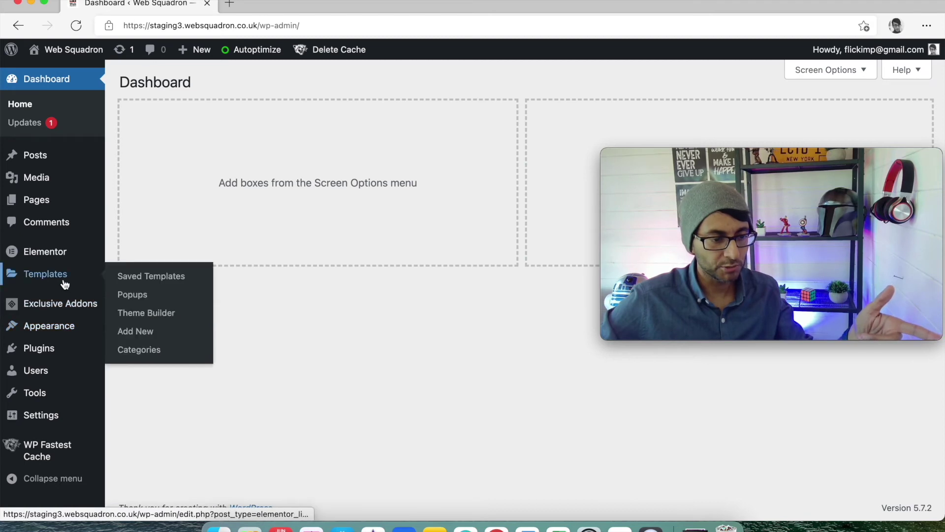
left_click(129, 276)
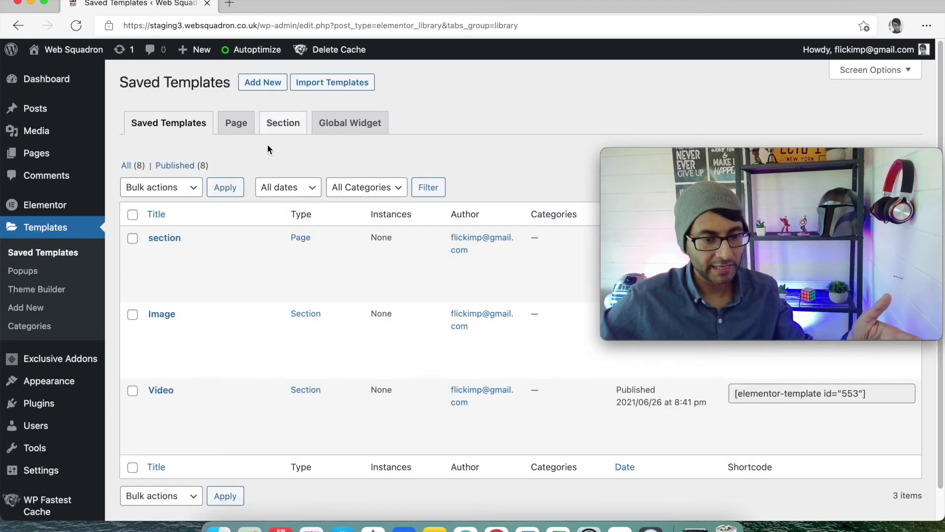
left_click(129, 167)
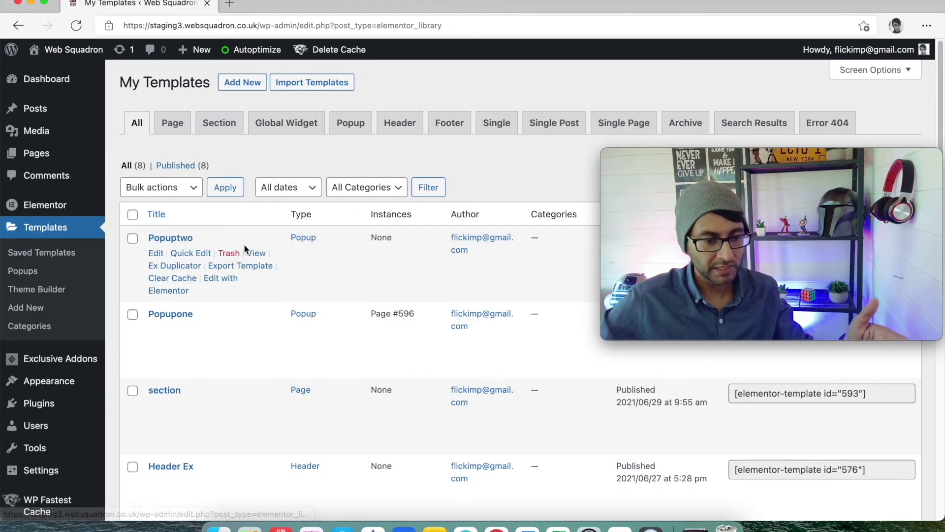
mouse_move(189, 268)
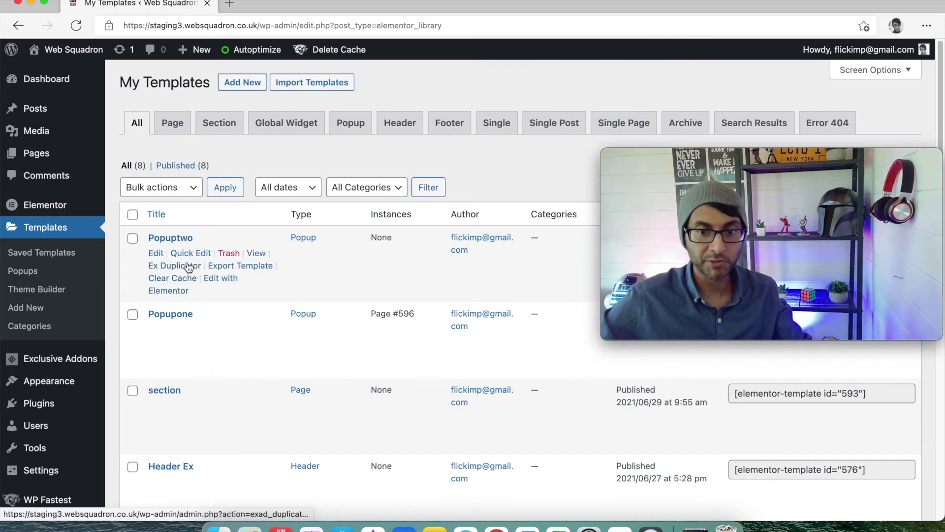
mouse_move(219, 357)
left_click(219, 355)
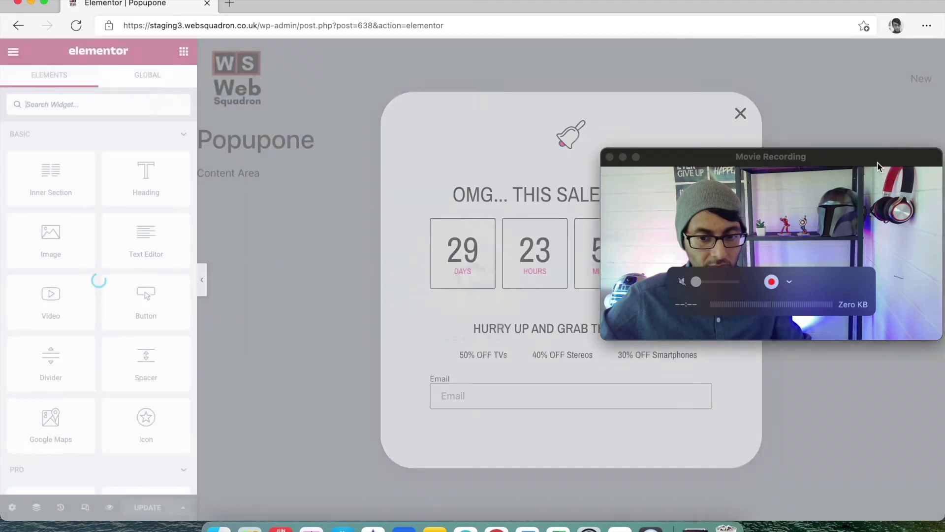
Add a Popup action to the email form's Actions After Submit, searching 'pop'
left_click_drag(738, 161, 738, 373)
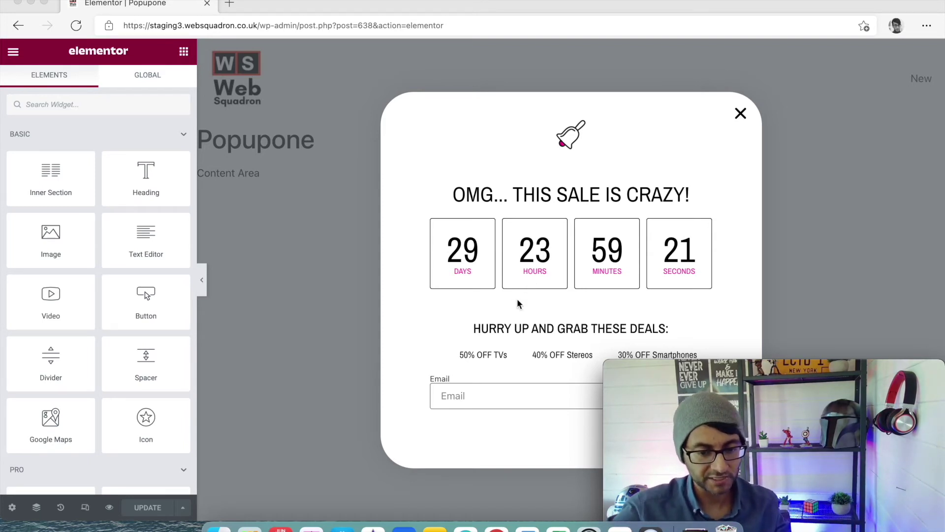
left_click_drag(786, 374, 865, 381)
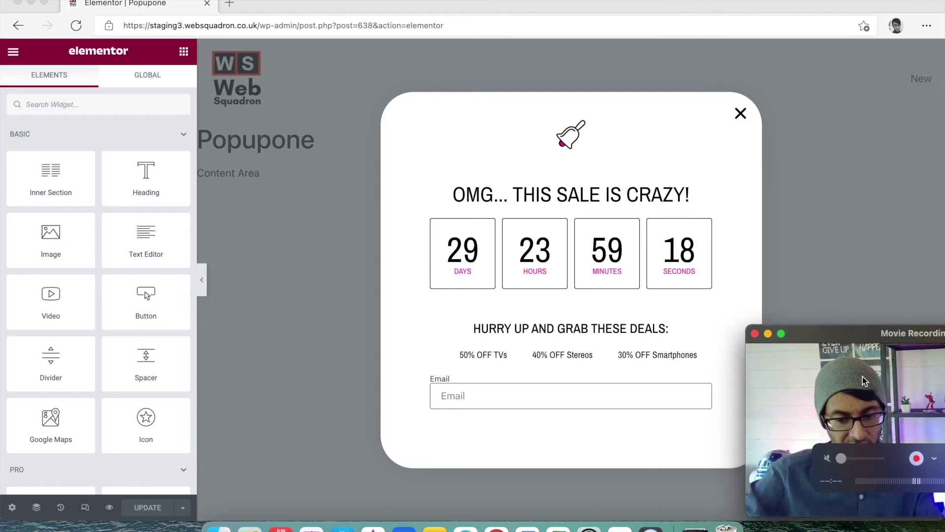
left_click(692, 386)
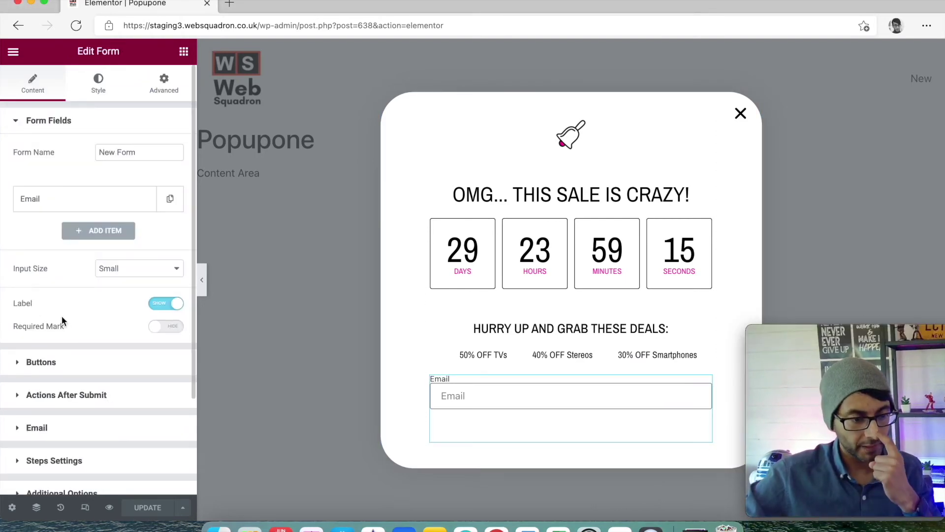
left_click(83, 394)
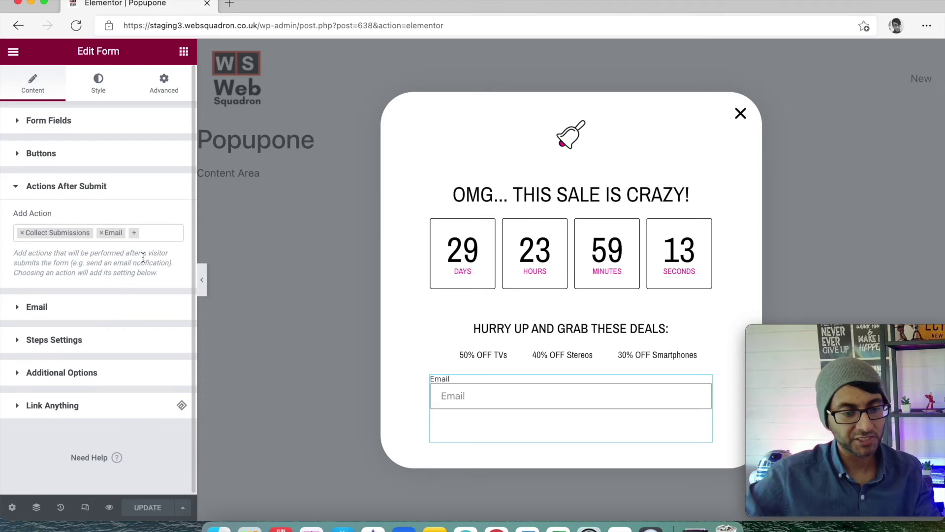
left_click(154, 235)
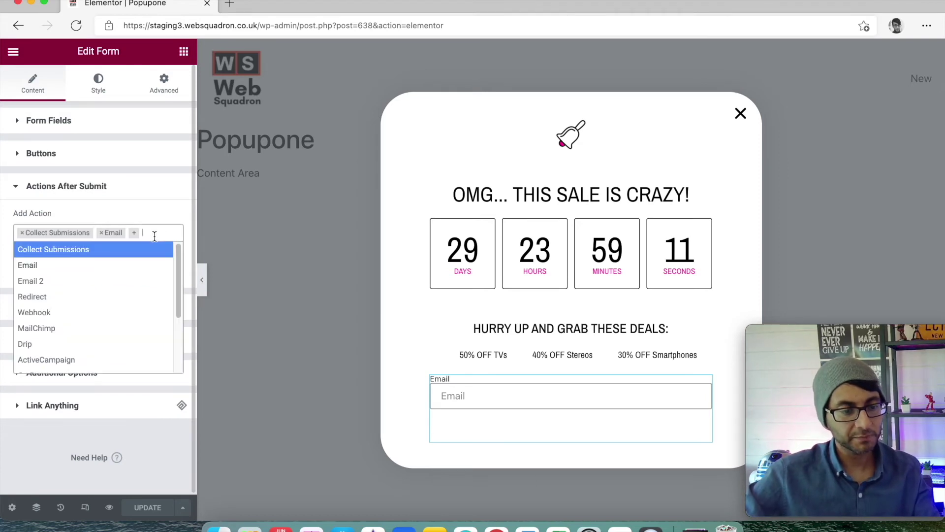
type("pop")
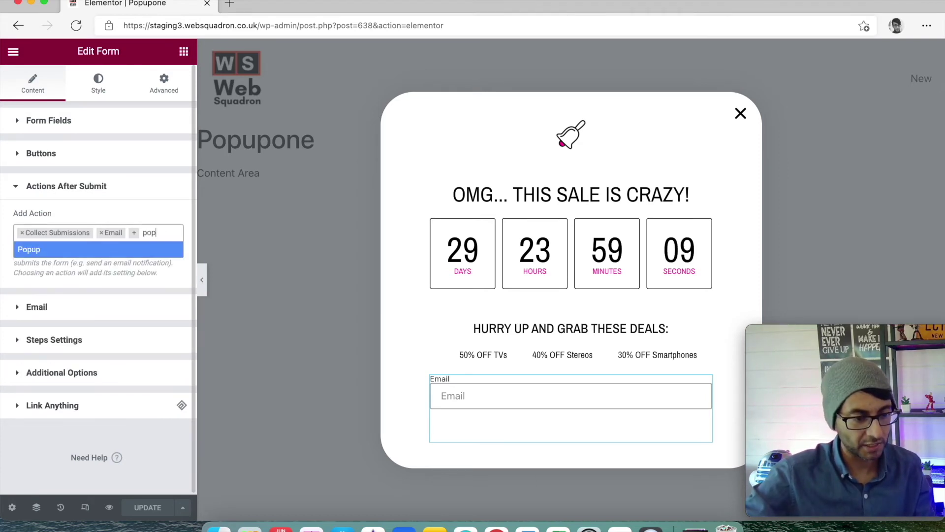
left_click(122, 249)
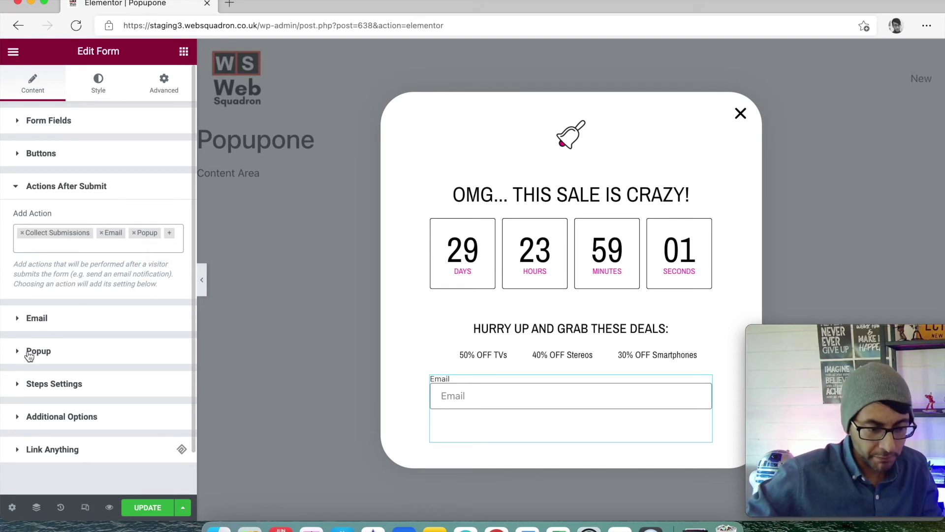
Remove the Popup after-submit action and add it back again
left_click(134, 232)
left_click(172, 210)
left_click(170, 191)
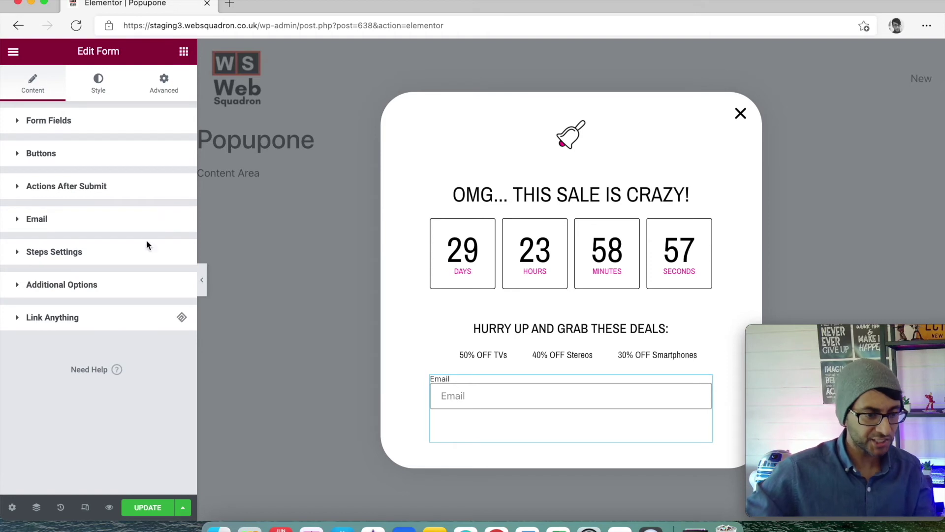
left_click(140, 194)
left_click(156, 230)
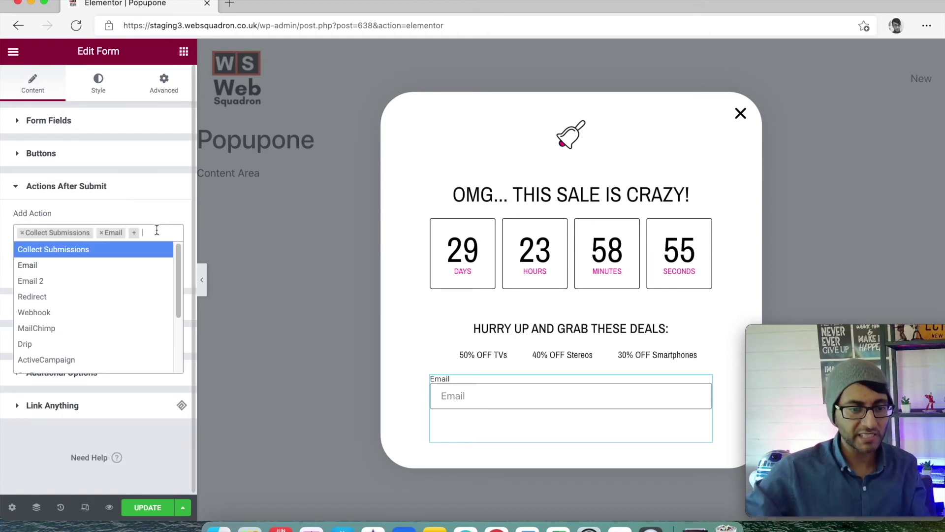
type("pop")
left_click(141, 244)
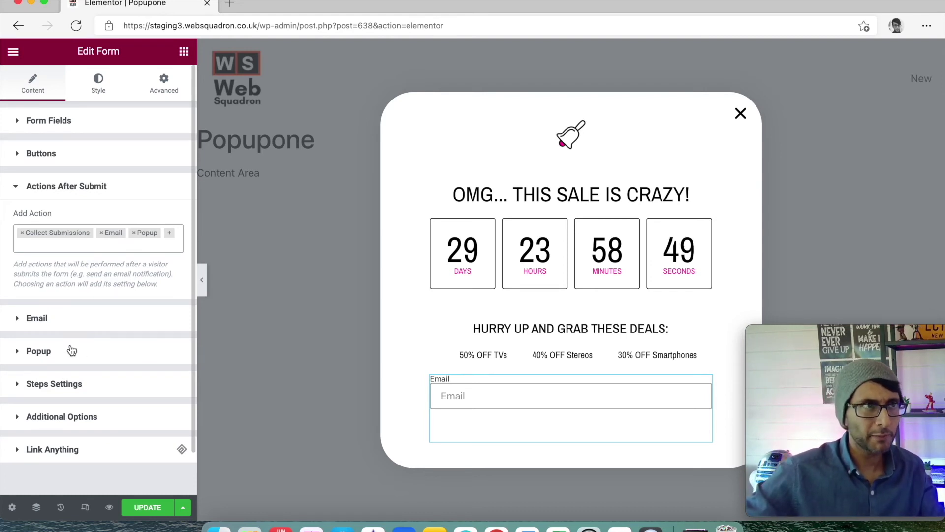
Set the Popup action to Open Popup with Popuptwo, then Update
left_click(17, 360)
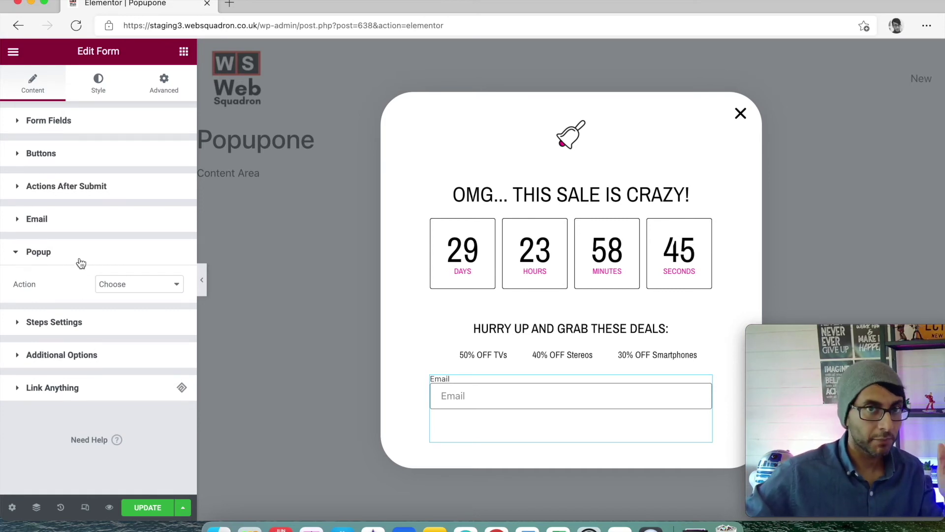
left_click(122, 291)
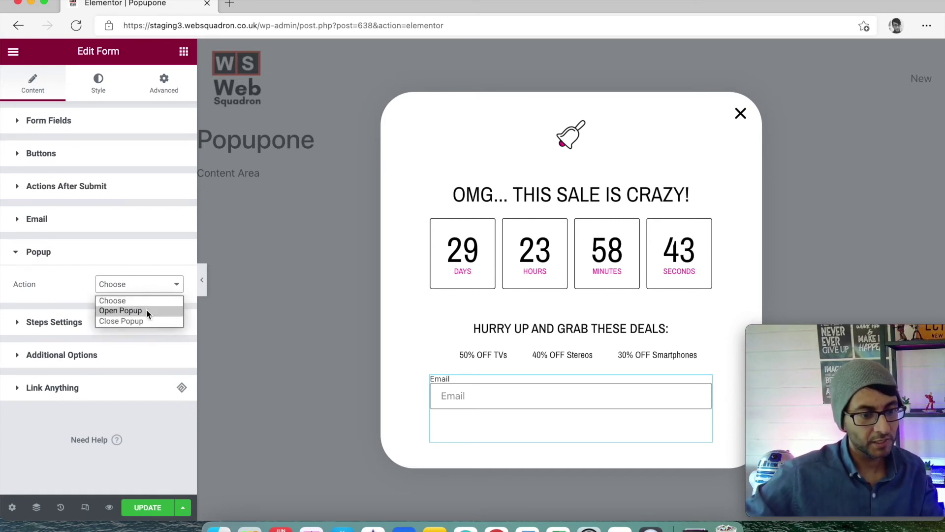
left_click(146, 309)
left_click(130, 327)
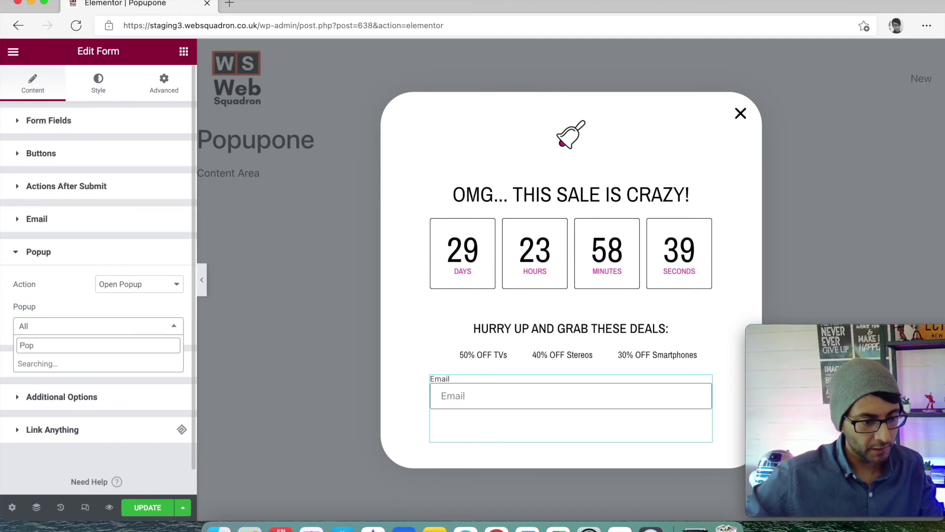
left_click(116, 381)
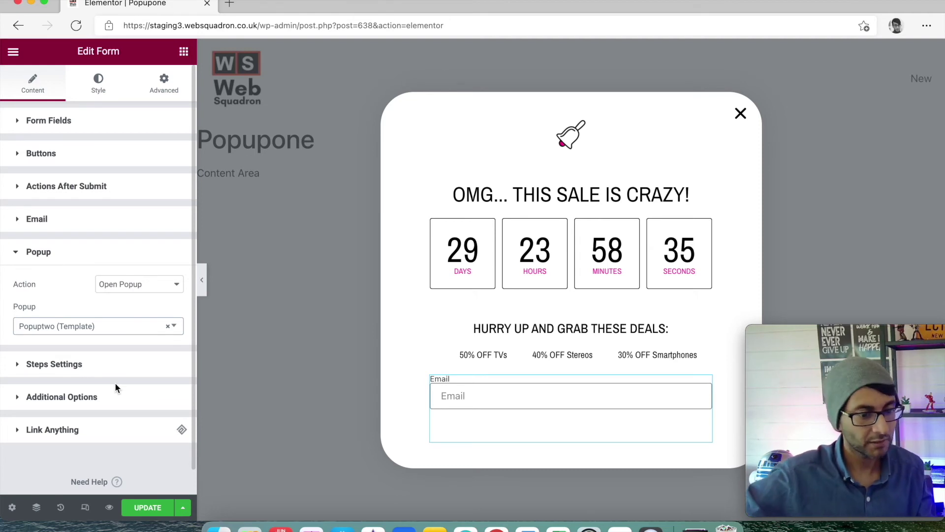
left_click(148, 507)
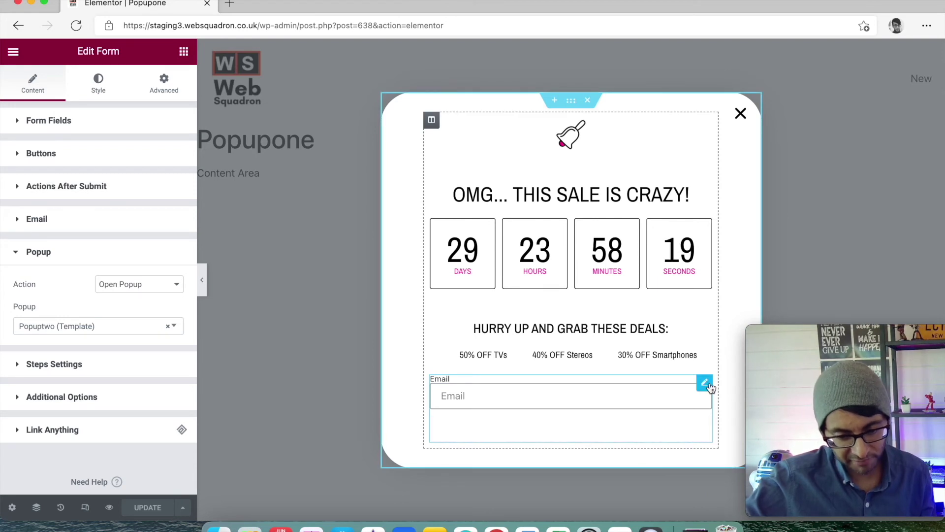
Give the form's Send button the global Primary red background and update the popup
left_click(78, 161)
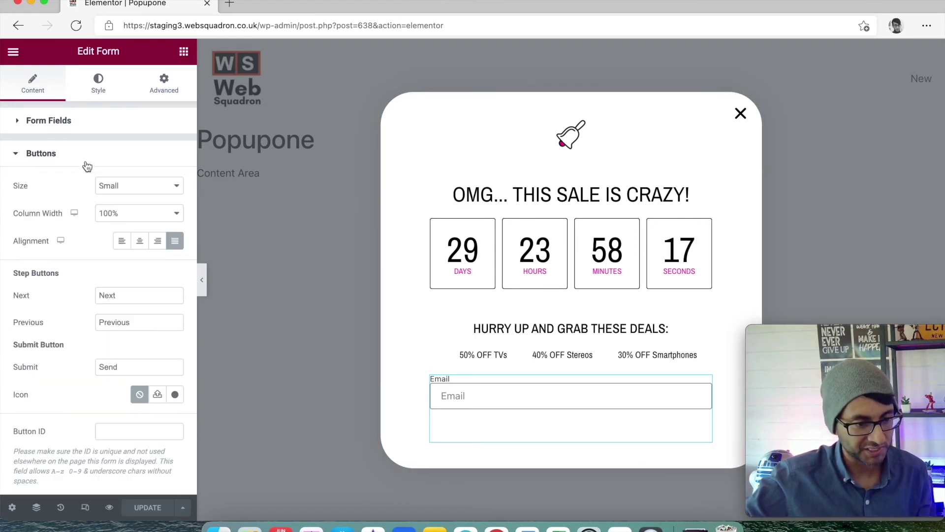
left_click(98, 83)
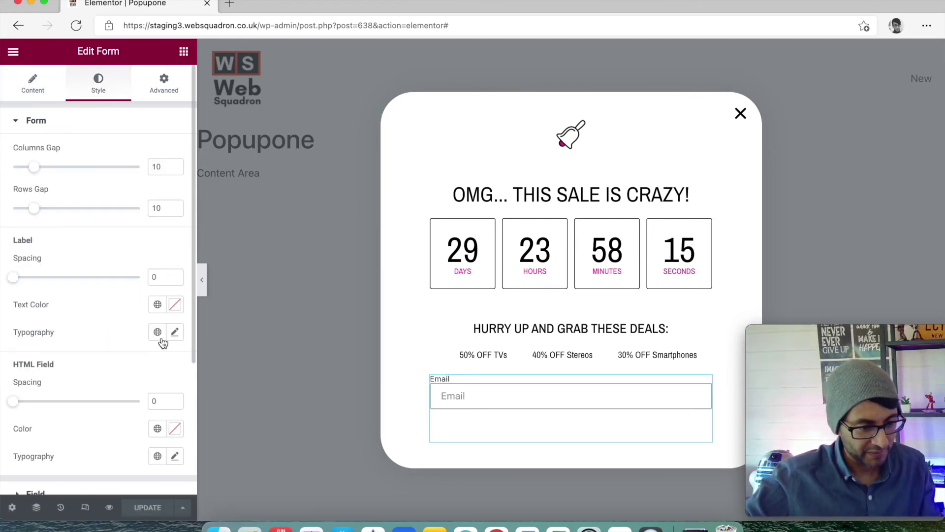
scroll(159, 318, "down", 5)
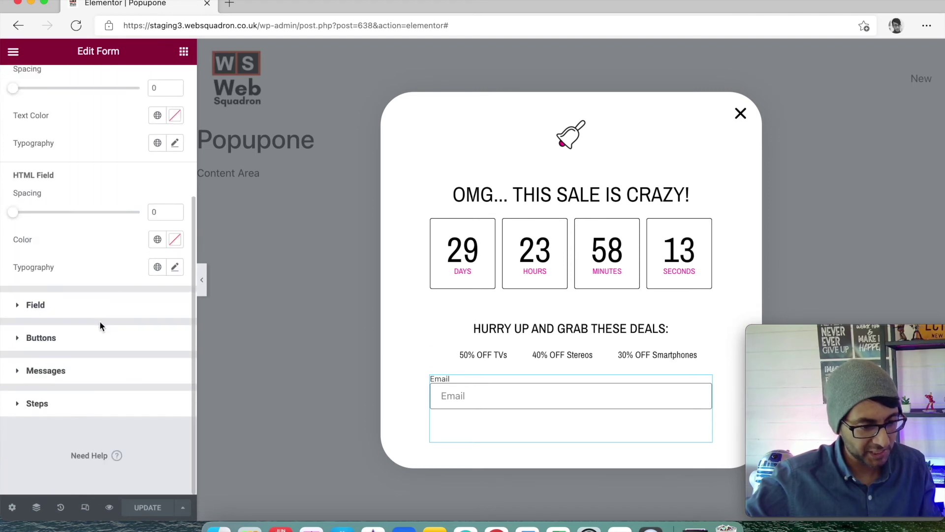
left_click(133, 327)
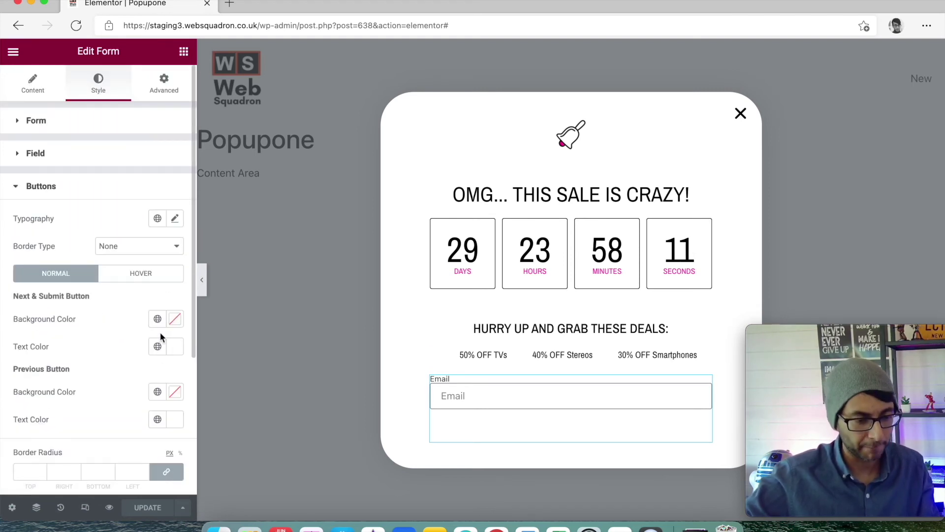
left_click(158, 320)
left_click(98, 379)
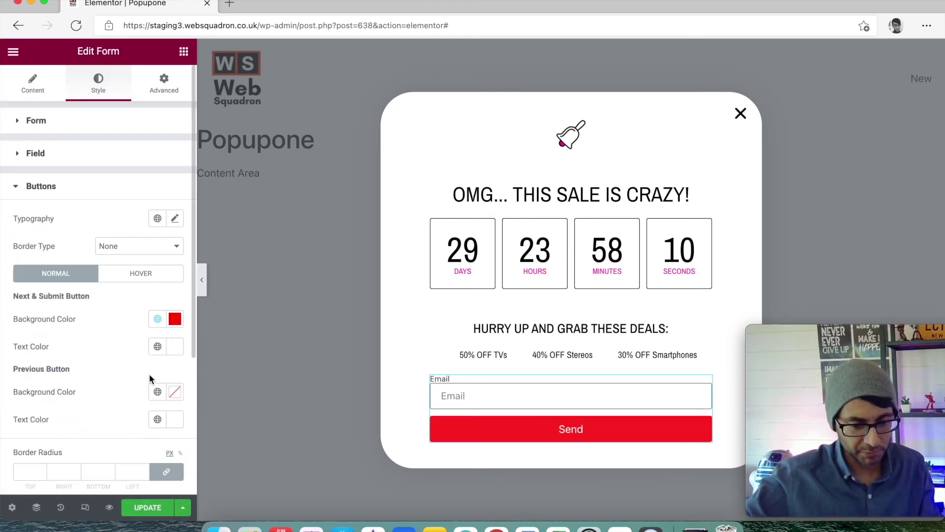
left_click(153, 509)
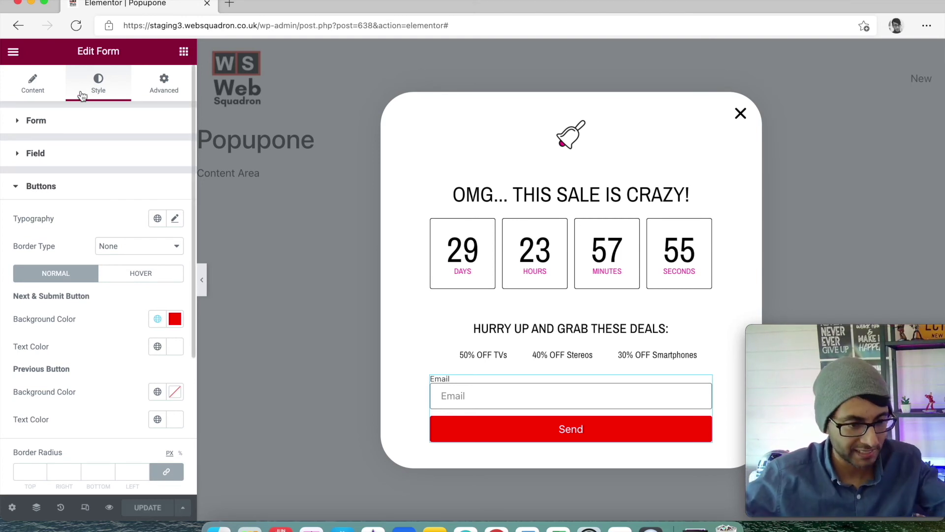
left_click(467, 28)
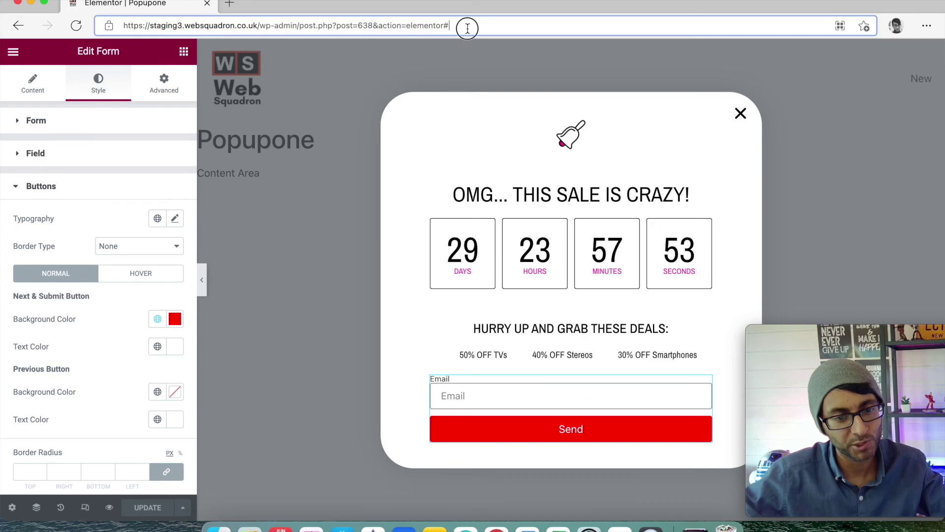
Go back to the wp-admin dashboard and view the Widget page from All Pages
left_click_drag(319, 25, 566, 26)
key("BackSpace")
key("Return")
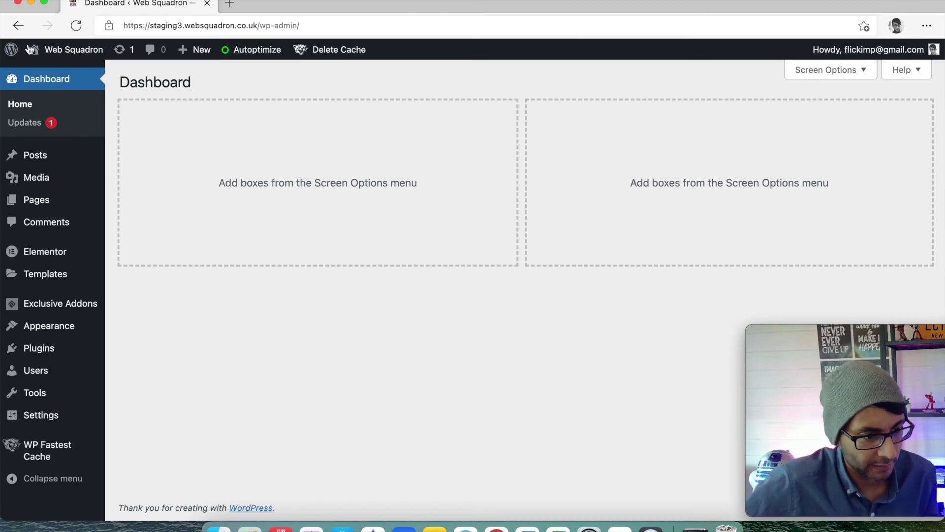
mouse_move(31, 201)
left_click(125, 203)
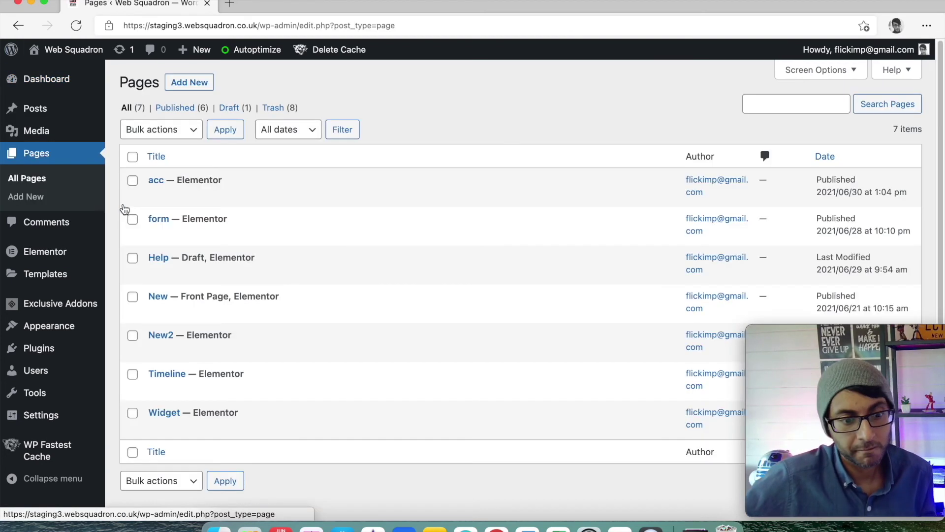
left_click(256, 428)
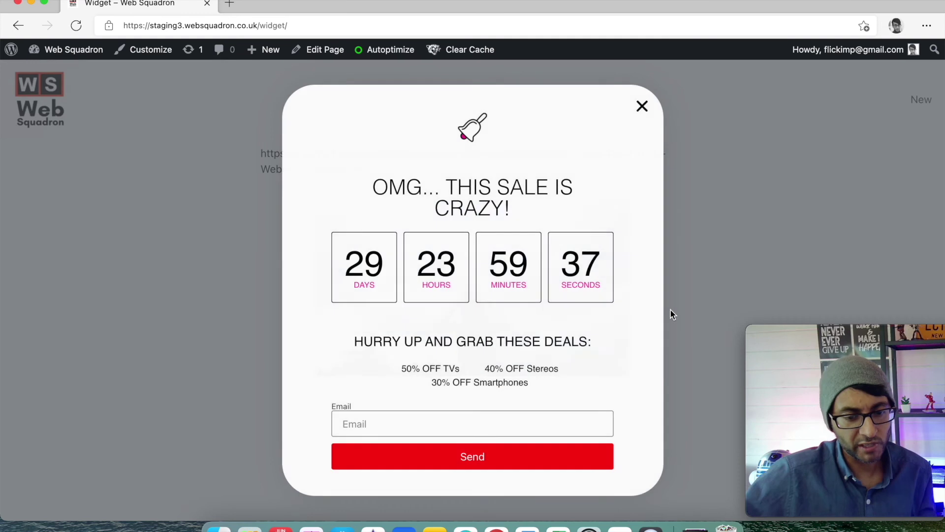
left_click(643, 106)
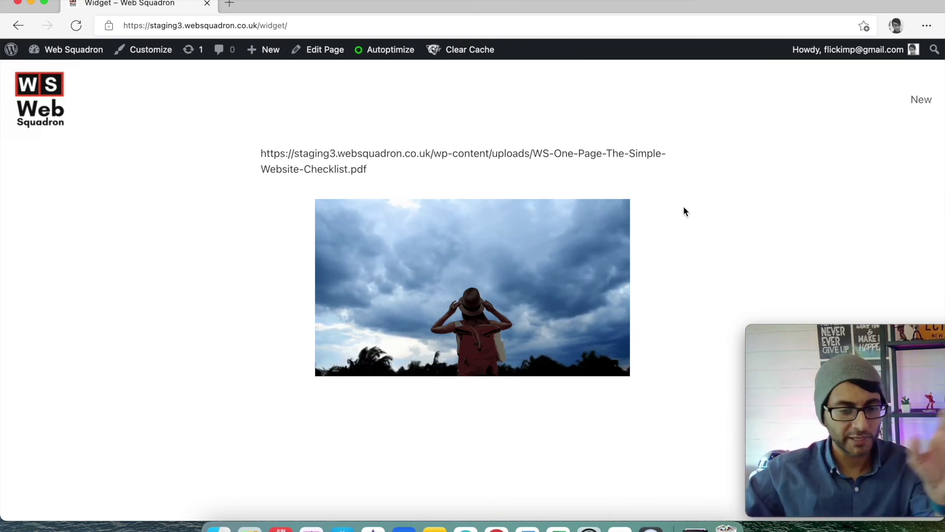
left_click(364, 26)
key("Return")
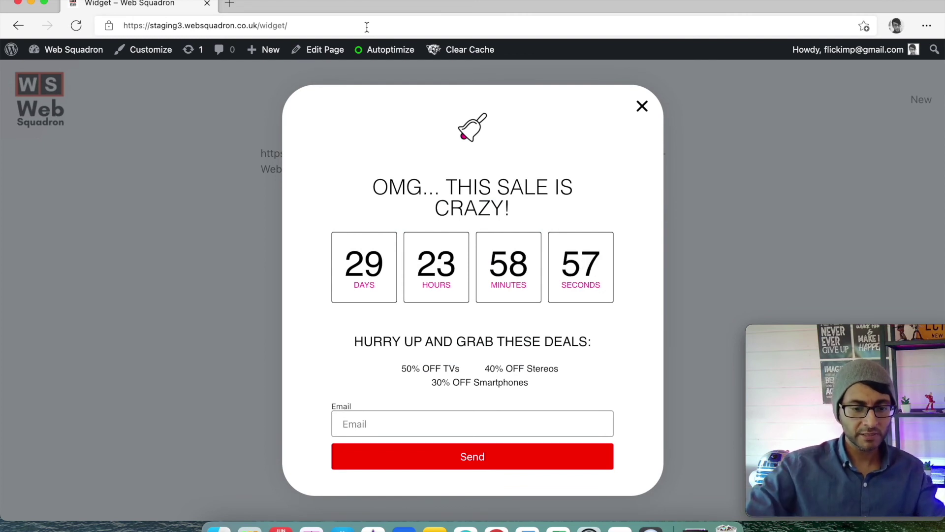
Submit the sale form with an email address to bring up the Thank you popup
left_click(479, 424)
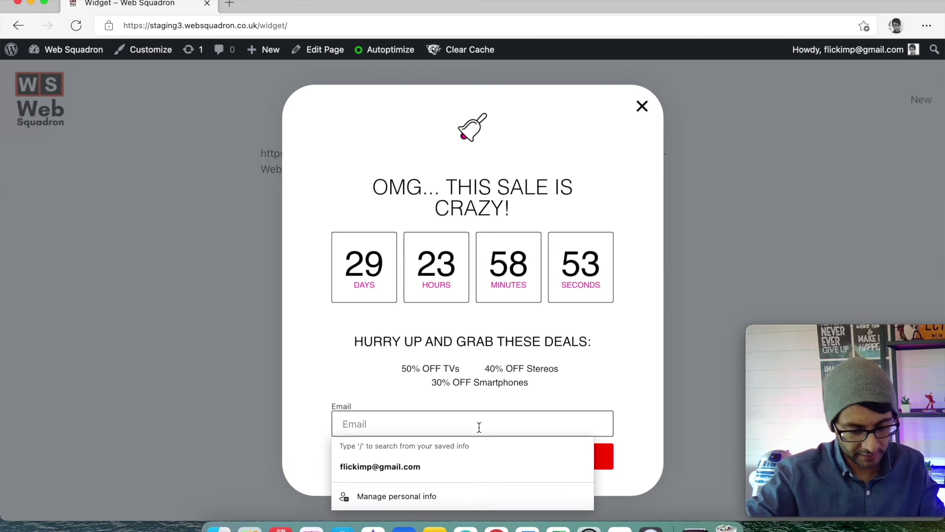
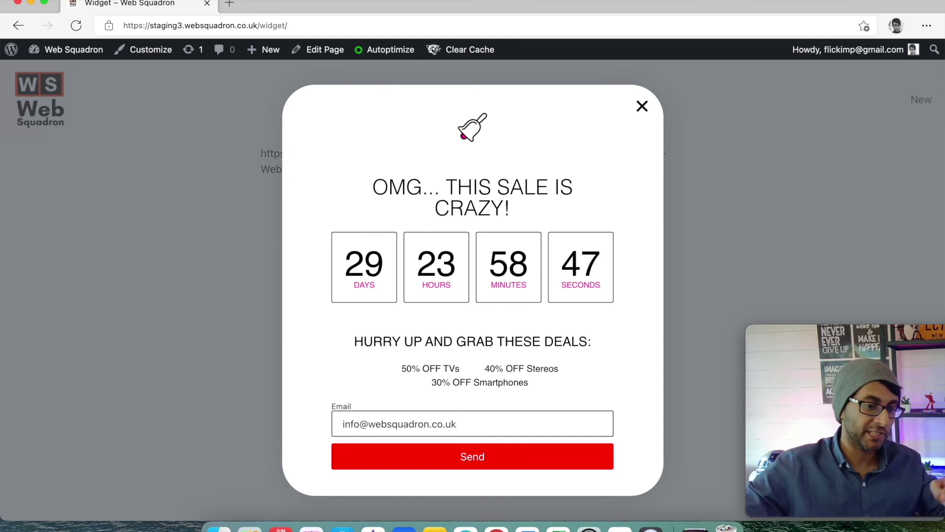
left_click(468, 455)
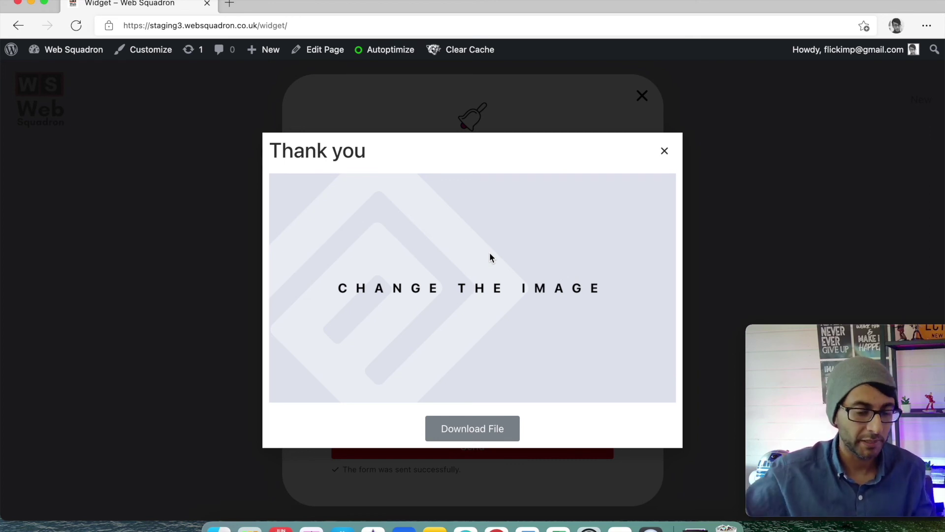
mouse_move(888, 379)
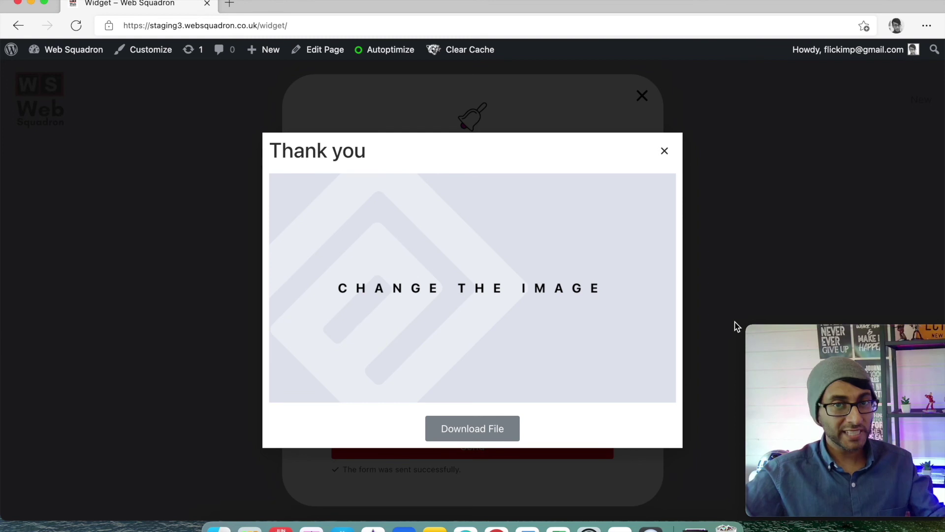